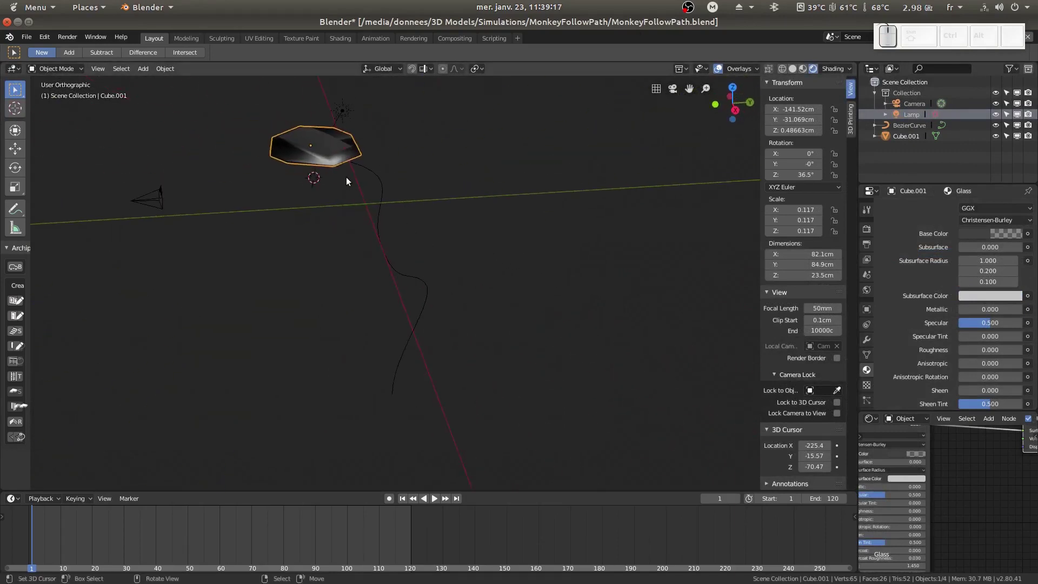
Step: Add a Follow Path constraint to Cube.001 targeting BezierCurve, animated with Fixed Position and Follow Curve enabled
click(867, 324)
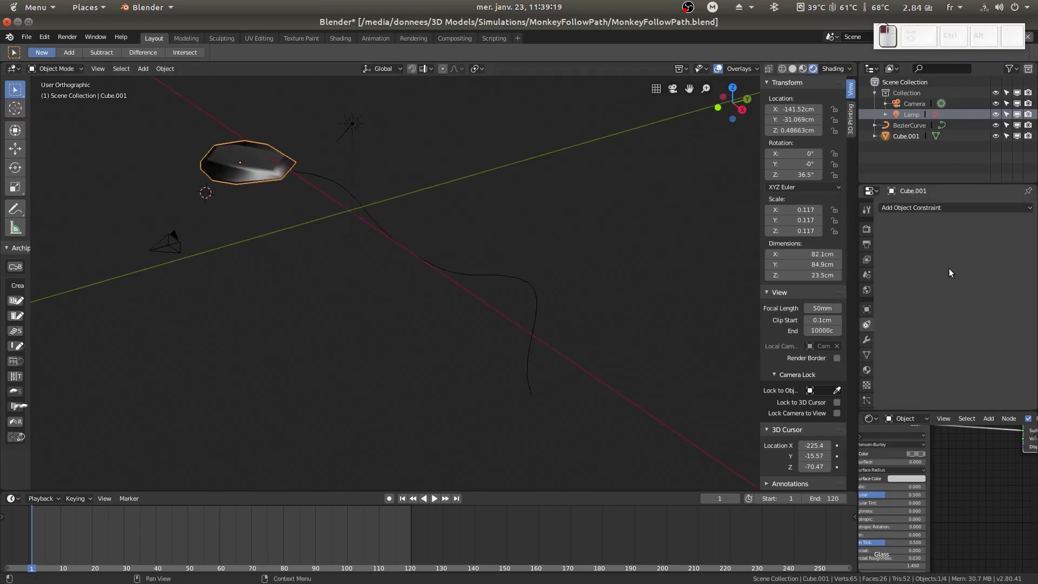
click(960, 211)
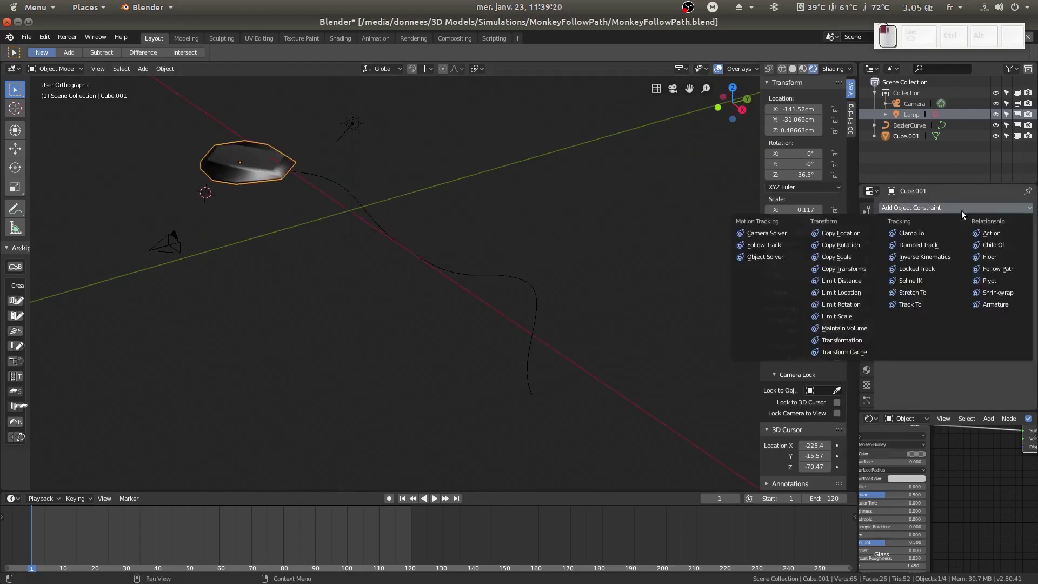
click(993, 270)
click(967, 245)
click(964, 260)
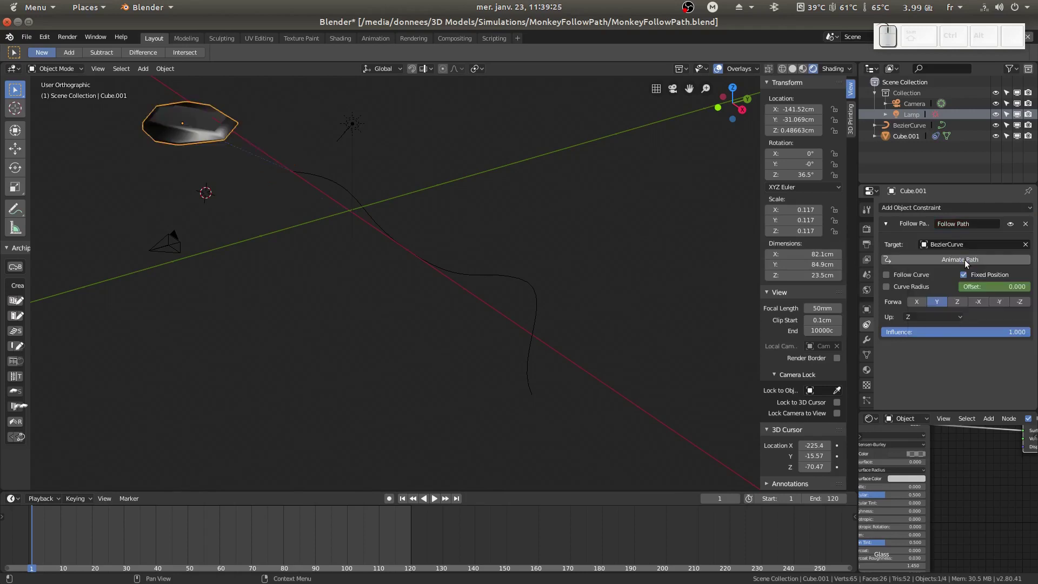
click(912, 274)
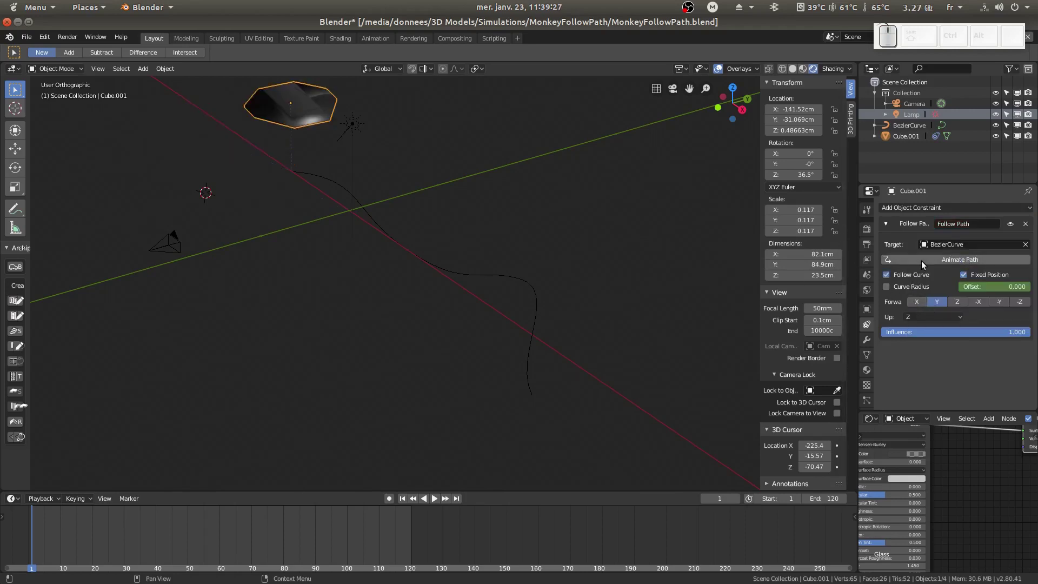
Step: In top view, move Cube.001 about 140 cm in X and 27 cm in Y toward the curve's start, and rotate it about -41.6°
middle_drag(389, 270, 441, 300)
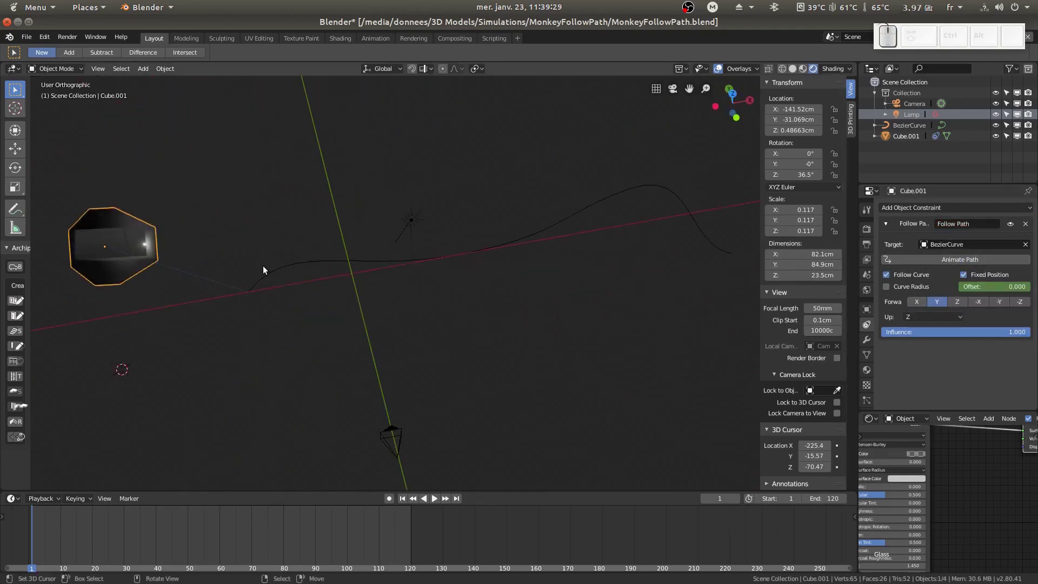
key(KP_7)
key(g)
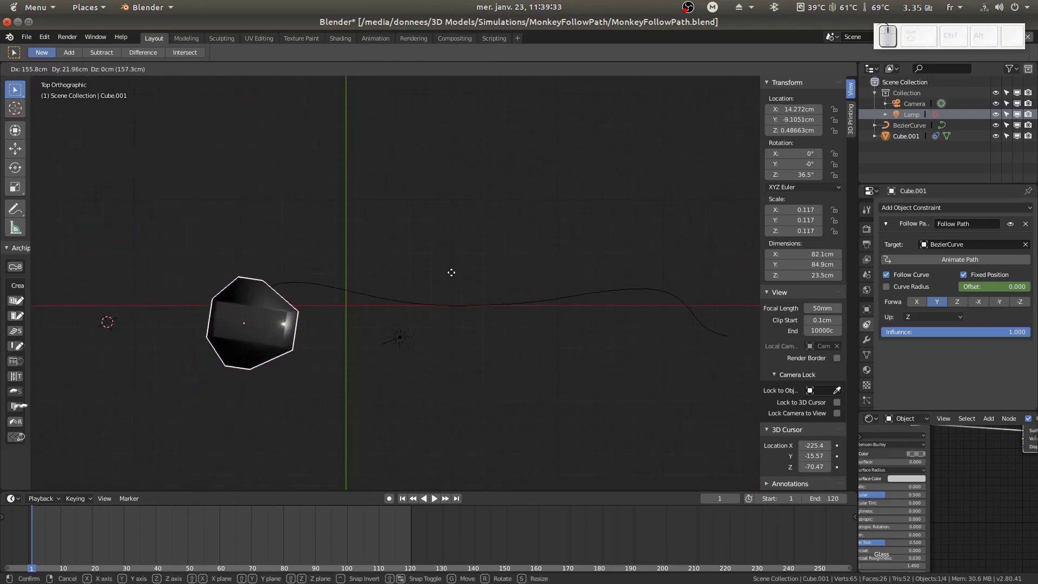
click(433, 268)
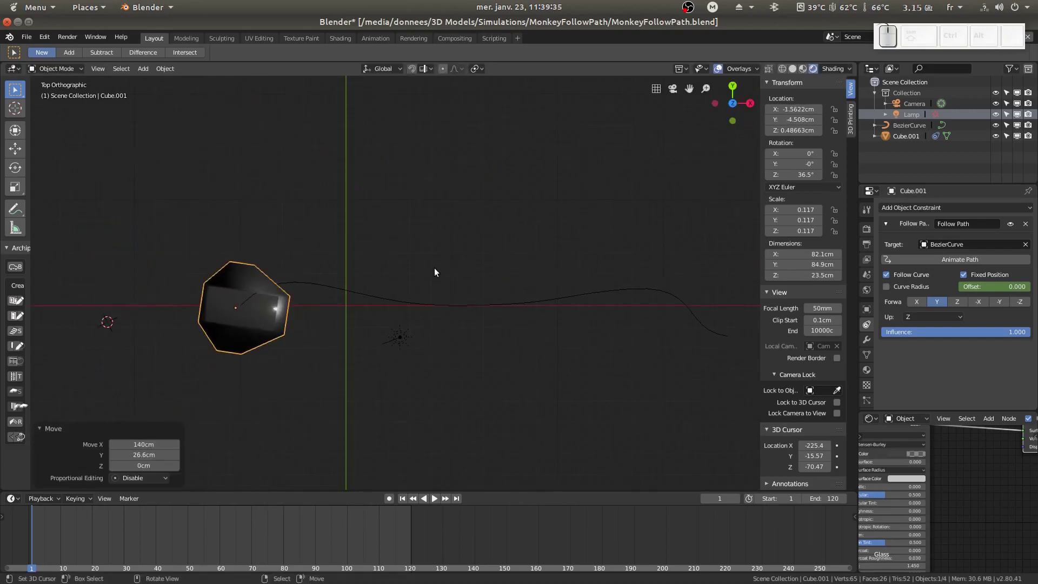
key(r)
click(386, 212)
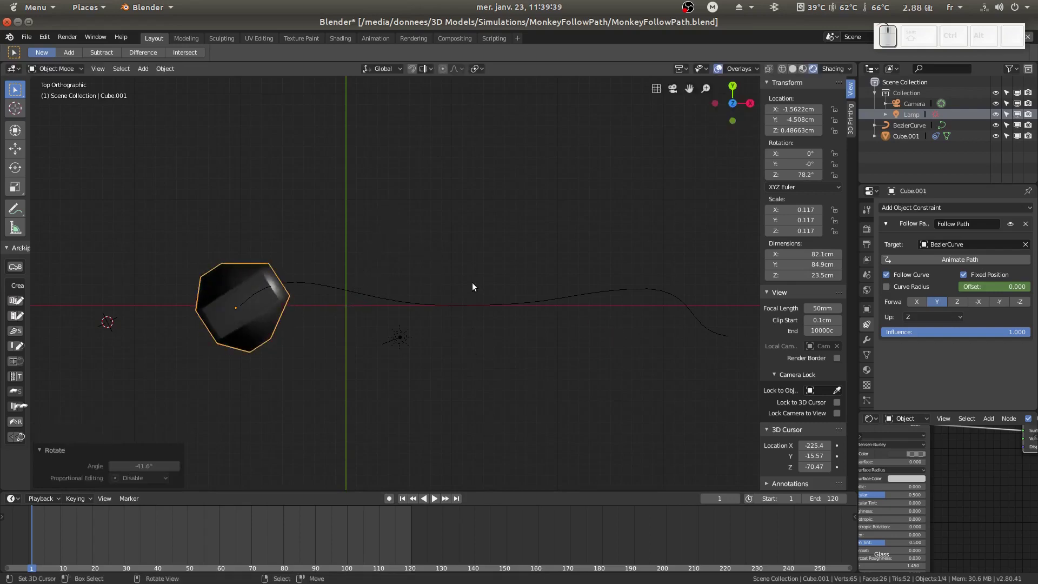
Step: Scale Cube.001 down by a factor of about 0.397 and shift it about 1 cm in X and 3.6 cm in Y onto the curve's start
key(s)
click(446, 288)
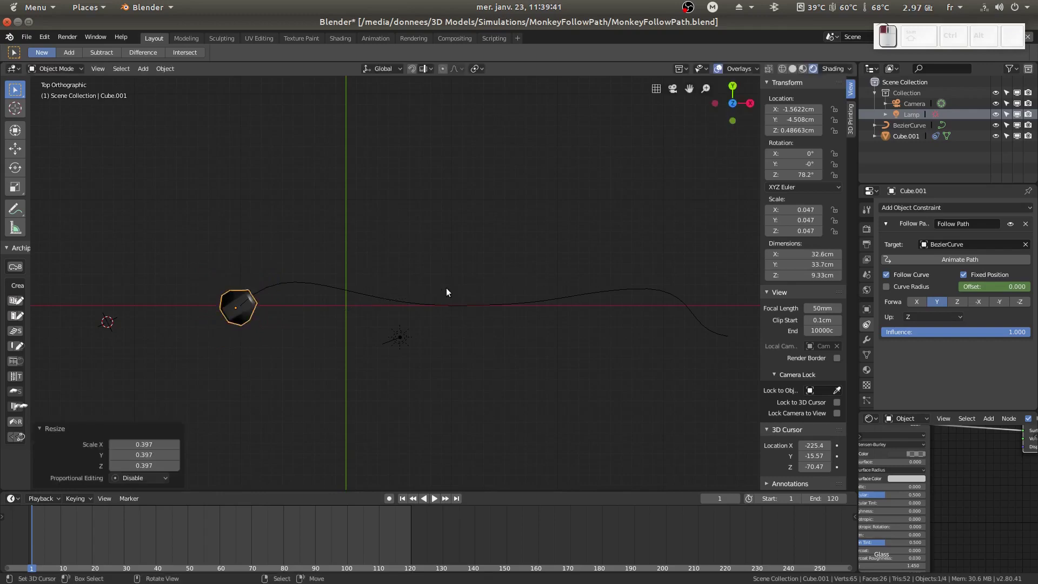
key(g)
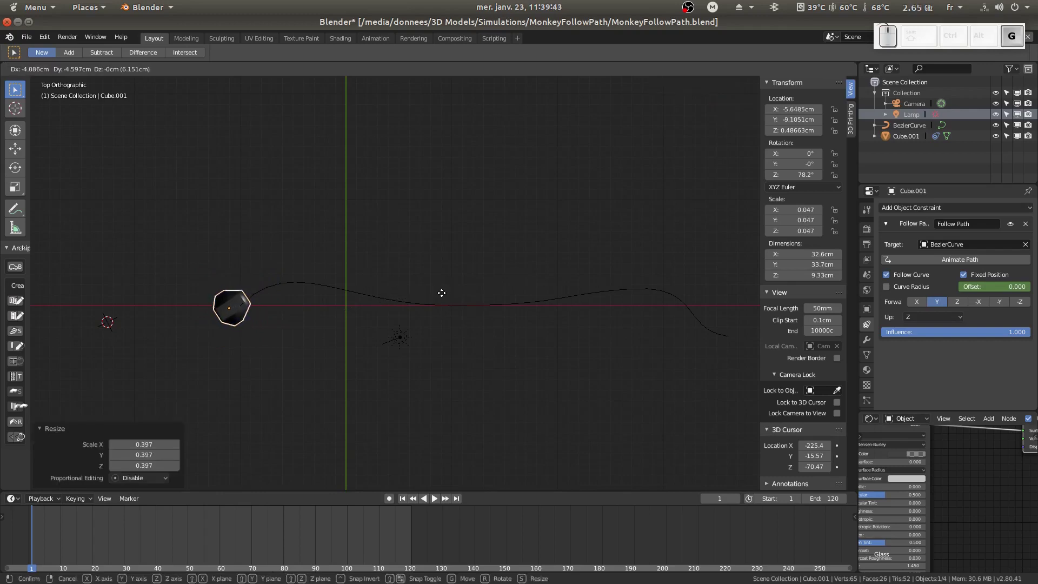
click(448, 286)
Step: Add a UV sphere and move it about 48 cm in X, 186 cm in Y and -40 cm in Z, beside the curve
middle_drag(608, 345, 499, 239)
key(shift+a)
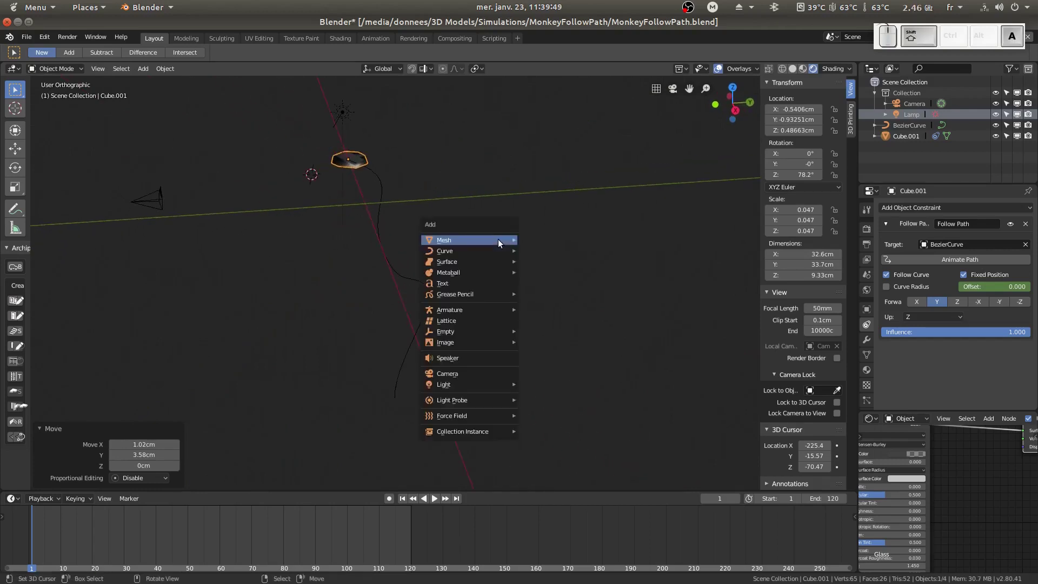
mouse_move(504, 239)
click(561, 273)
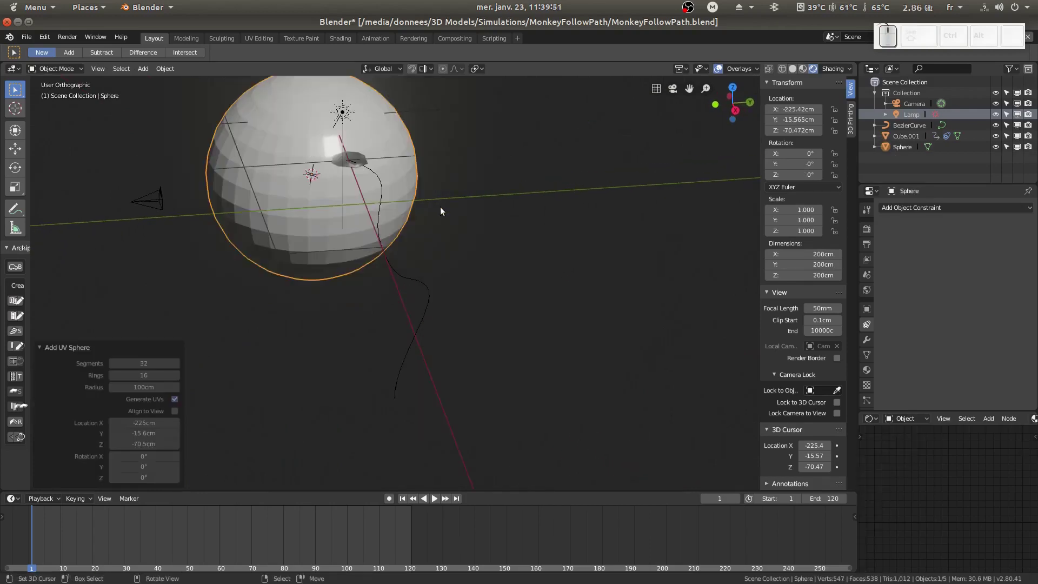
key(g)
click(448, 326)
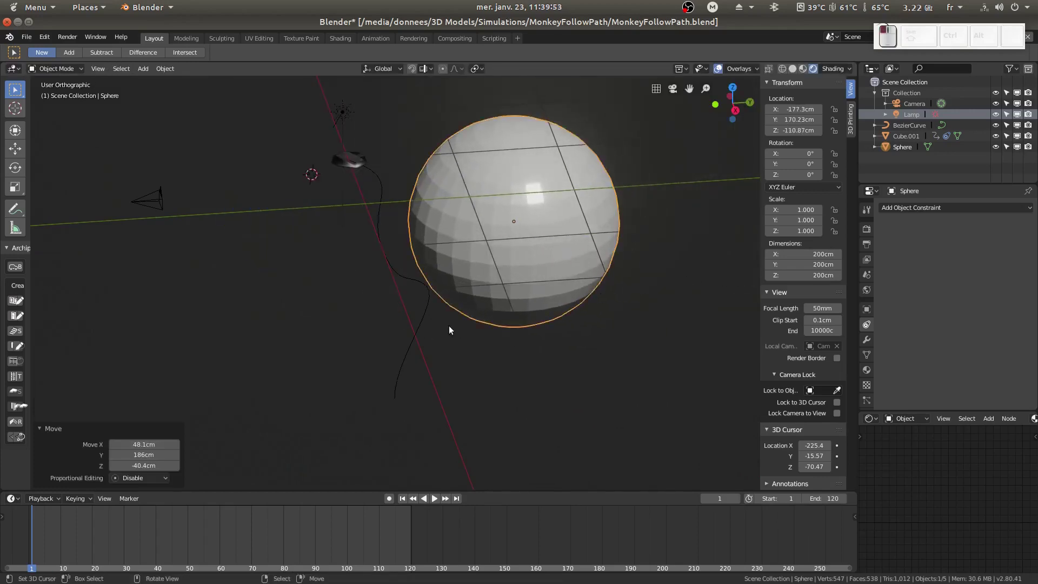
Step: Apply smooth shading to the sphere
middle_drag(449, 326, 470, 334)
key(w)
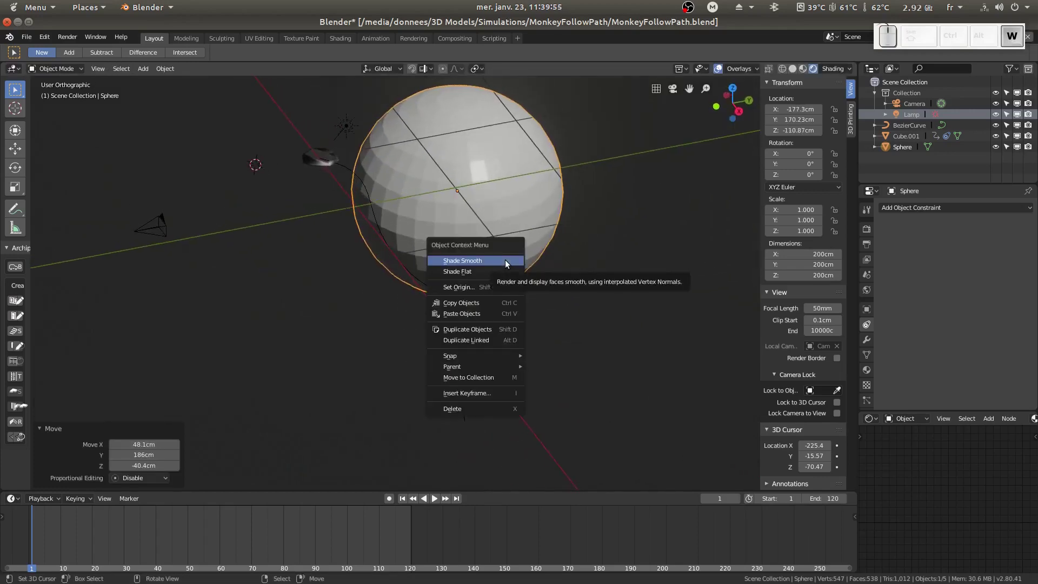
click(505, 260)
Step: Move the sphere beneath the far end of the curve, to about X 254, Y -70, Z -81 cm
middle_drag(549, 235, 634, 296)
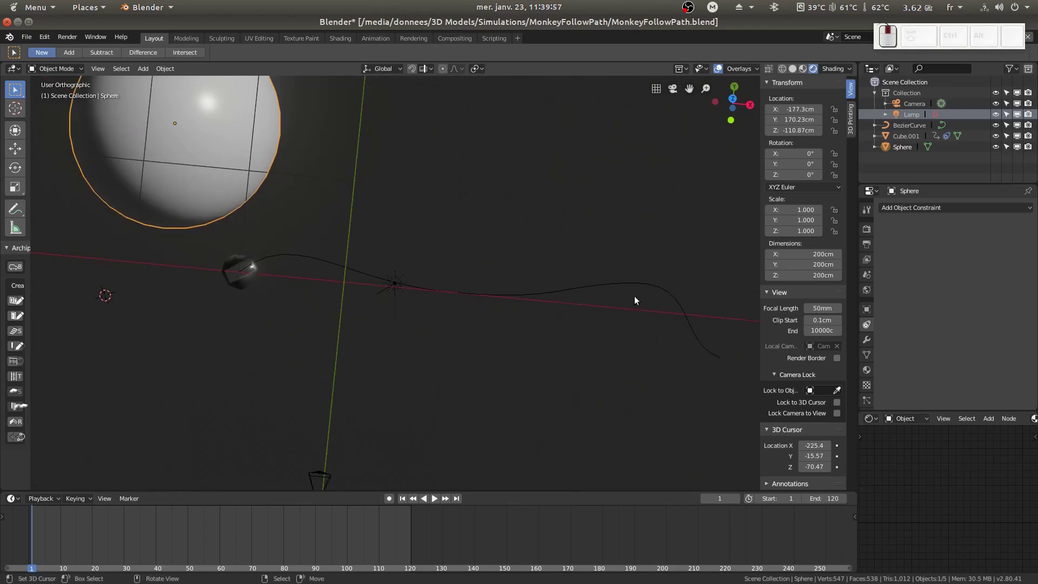
key(KP_7)
key(g)
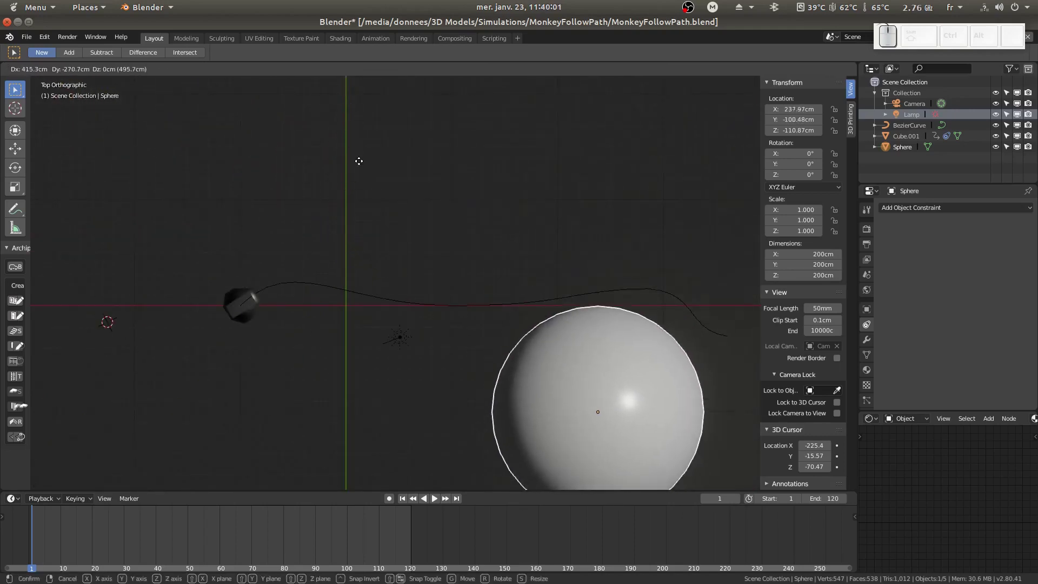
click(362, 153)
middle_drag(632, 295, 630, 193)
middle_drag(695, 239, 568, 207)
middle_drag(498, 231, 513, 235)
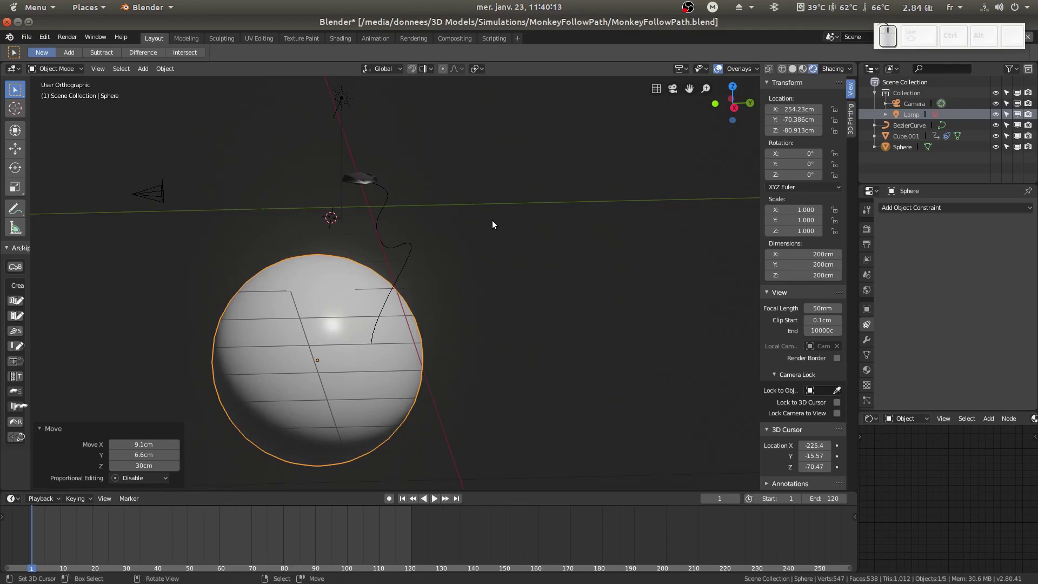
Step: Preview the path animation up to frame 70 and move the sphere about 3 cm in X, 9 cm in Y and 10.5 cm in Z
click(434, 498)
drag(182, 533, 252, 512)
middle_drag(342, 380, 391, 349)
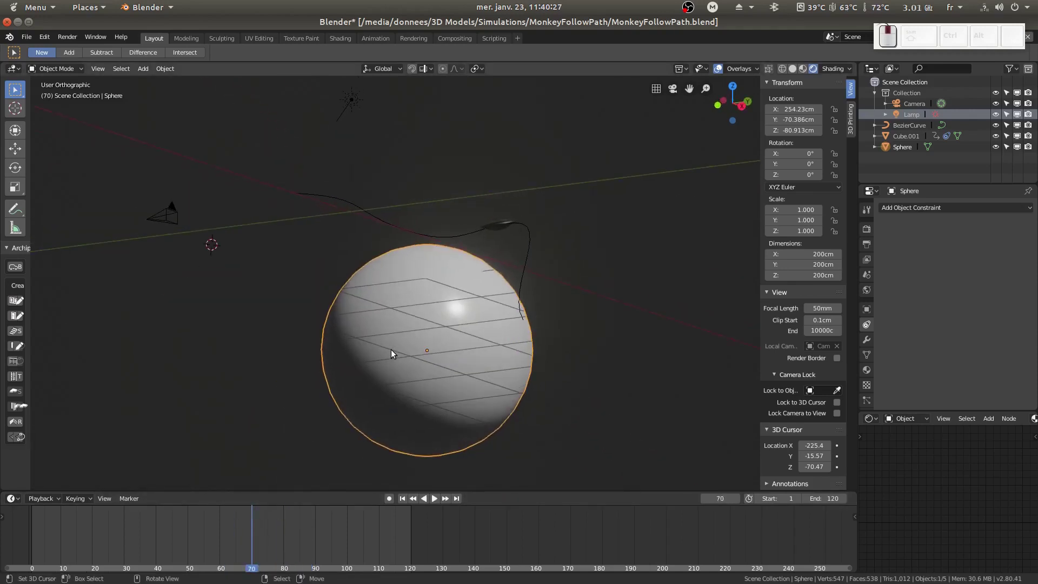
key(g)
click(418, 339)
Step: Enlarge Cube.001 by a factor of about 2.28
middle_drag(481, 300, 377, 249)
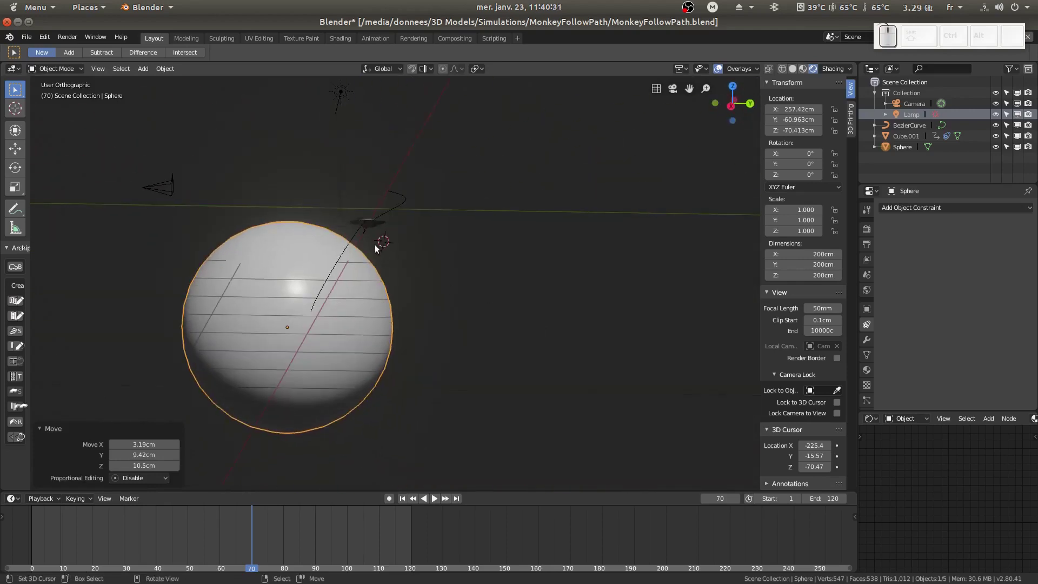
click(374, 221)
key(s)
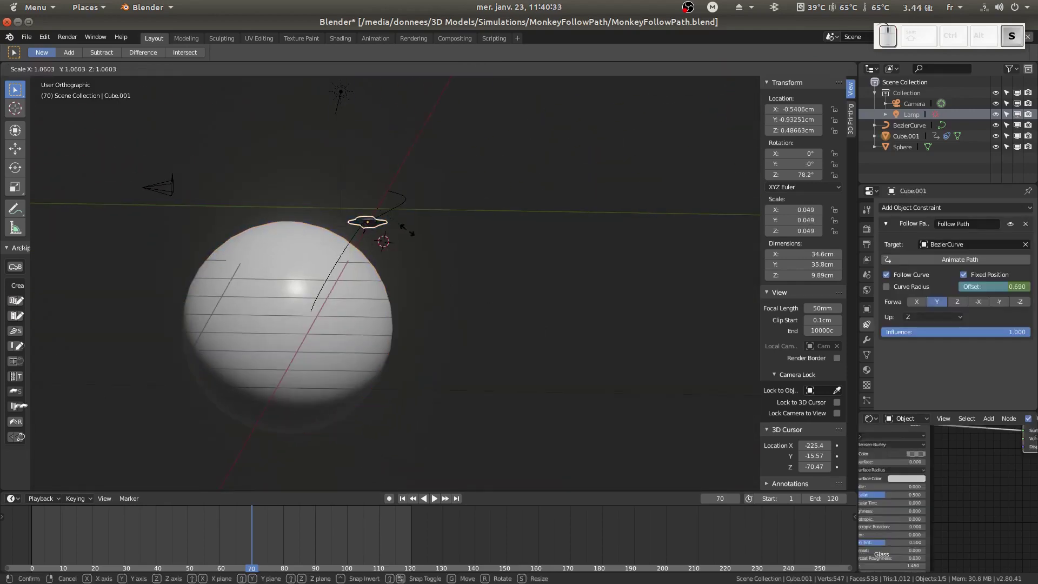
click(454, 229)
middle_drag(454, 230, 609, 232)
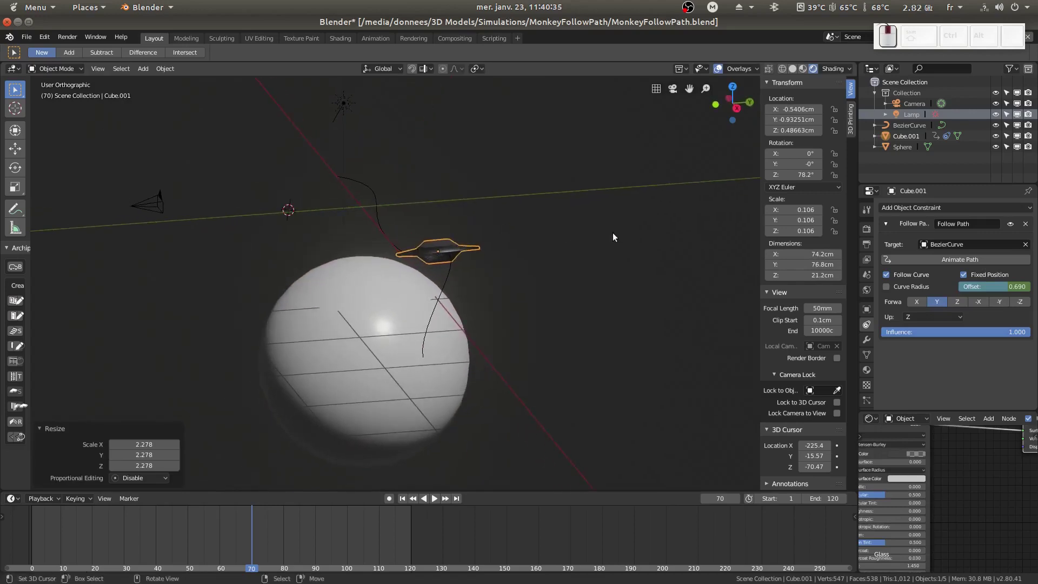
middle_drag(408, 374, 475, 386)
Step: Insert a Rotation keyframe for Cube.001 at frame 49
drag(254, 535, 184, 527)
middle_drag(421, 449, 537, 318)
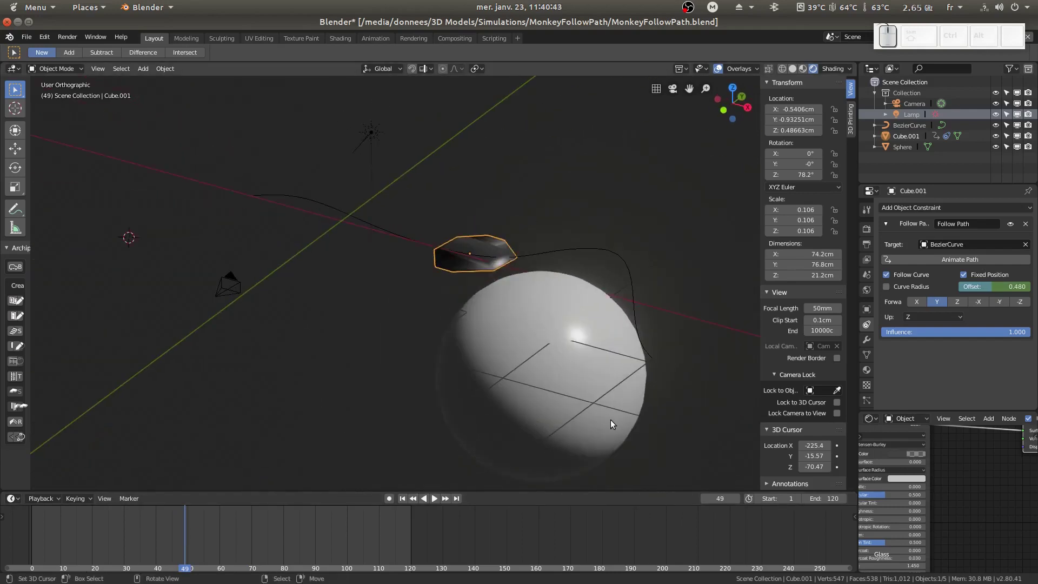
middle_drag(611, 424, 440, 408)
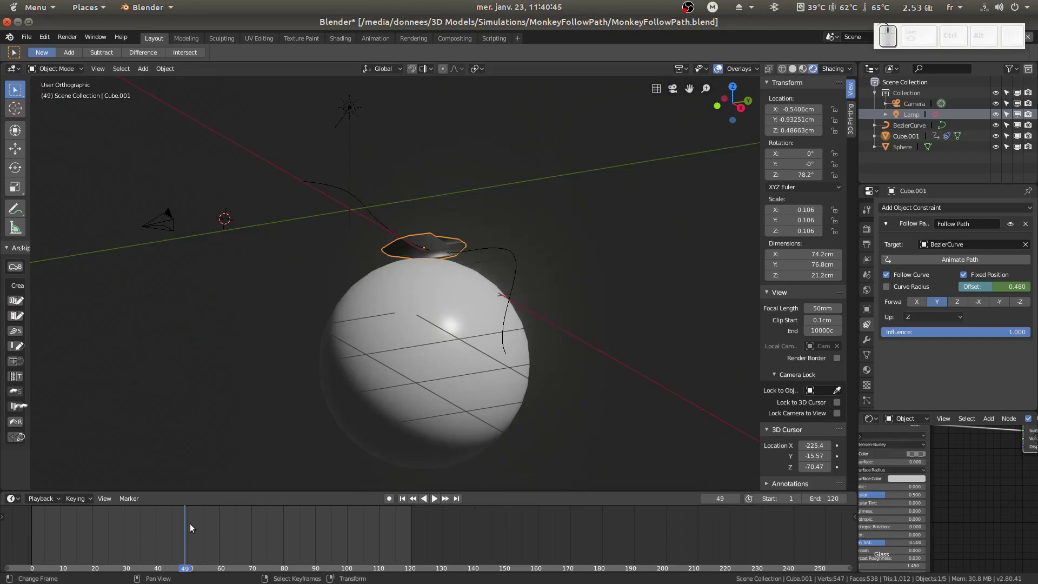
key(i)
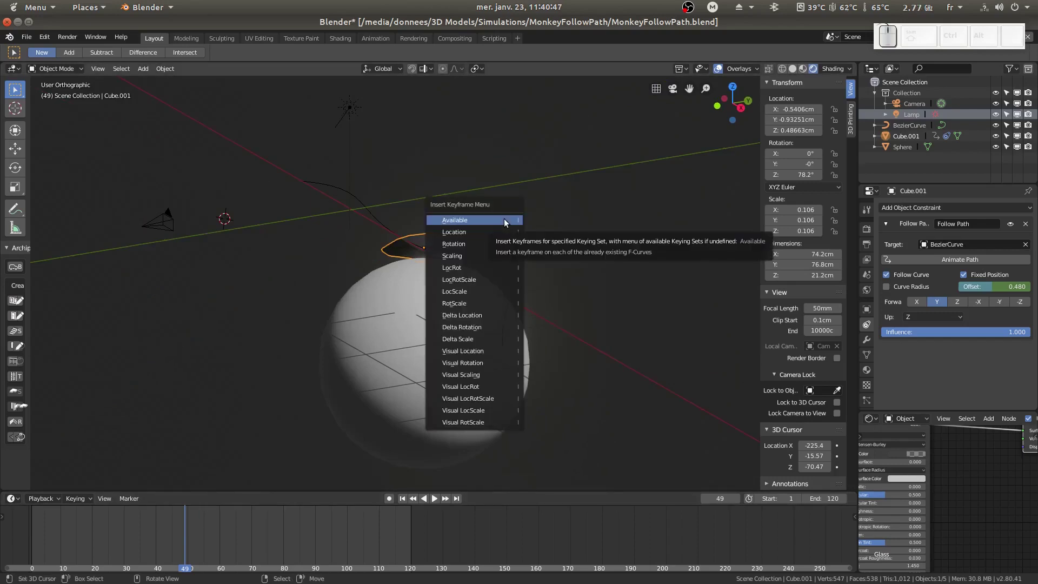
click(487, 244)
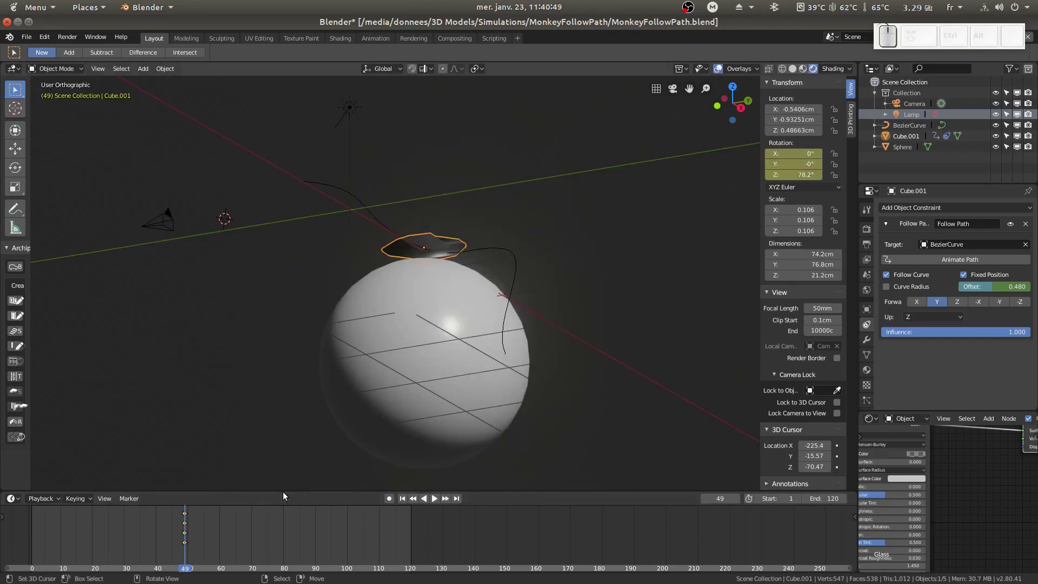
Step: At frame 68, rotate Cube.001 about -31° around the global Y axis and insert a Rotation keyframe
middle_drag(438, 243, 212, 451)
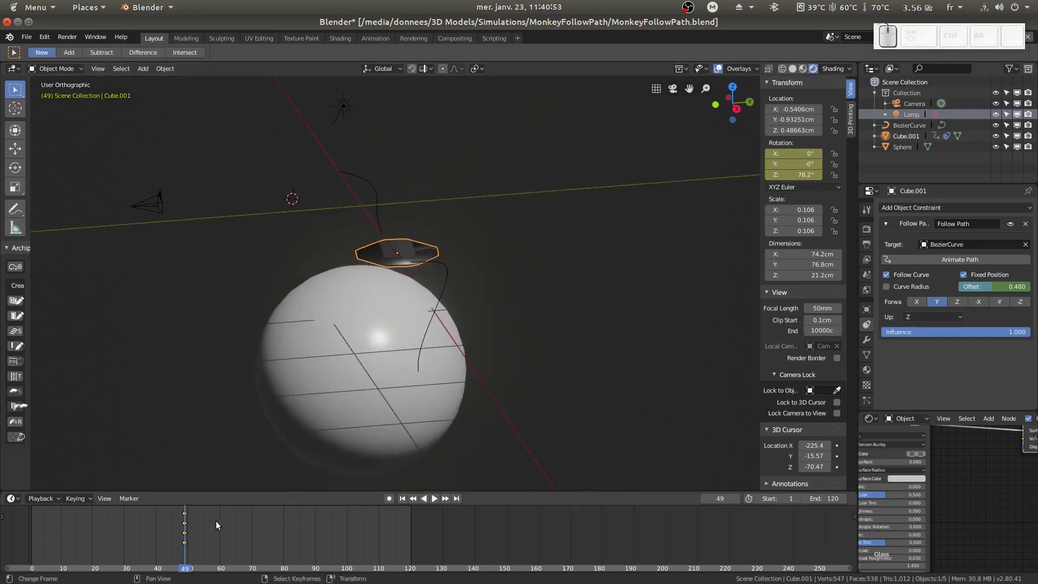
drag(193, 544, 245, 533)
middle_drag(238, 465, 195, 327)
middle_drag(560, 208, 520, 277)
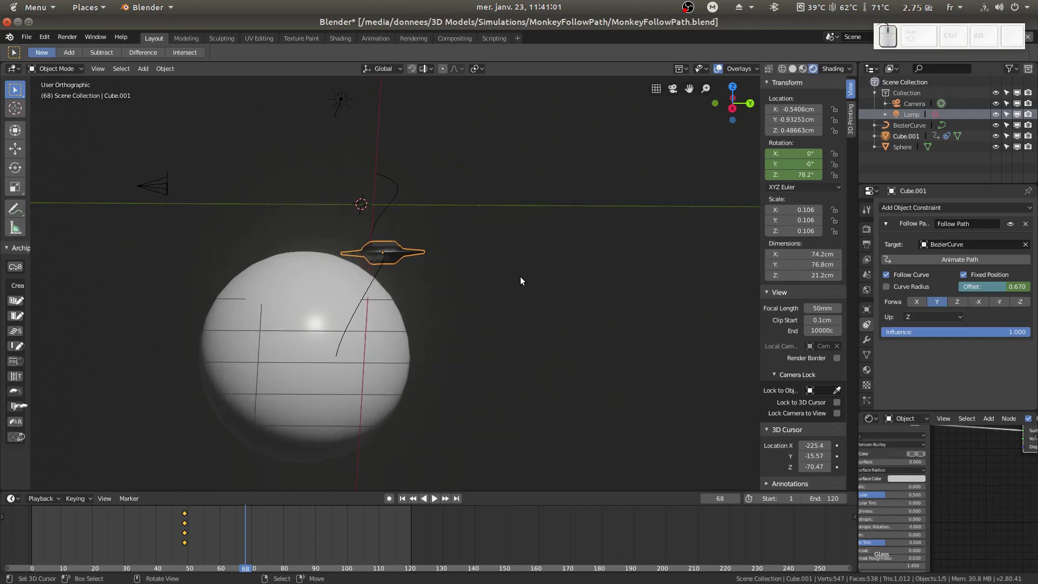
key(r)
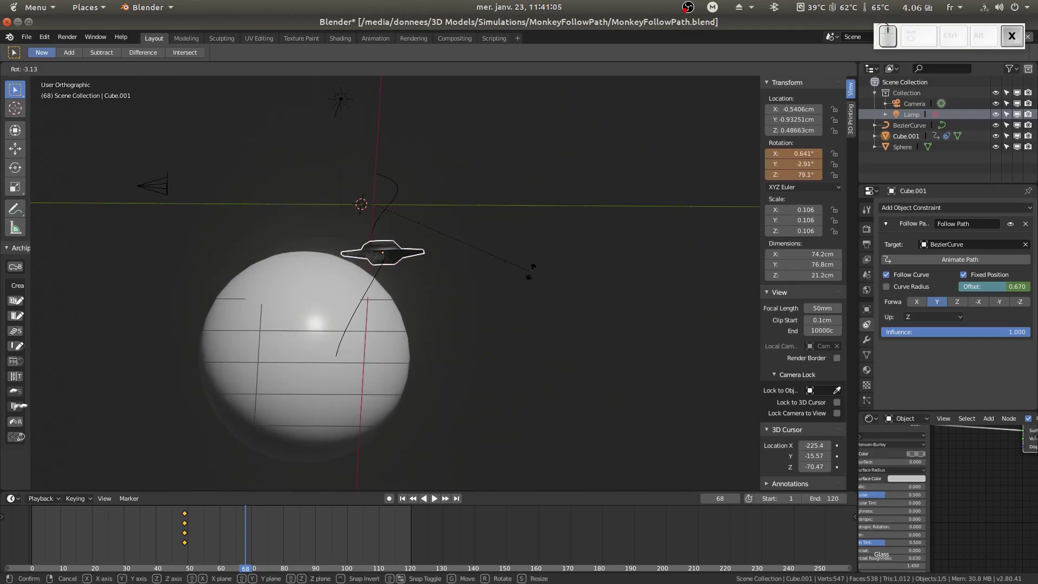
key(y)
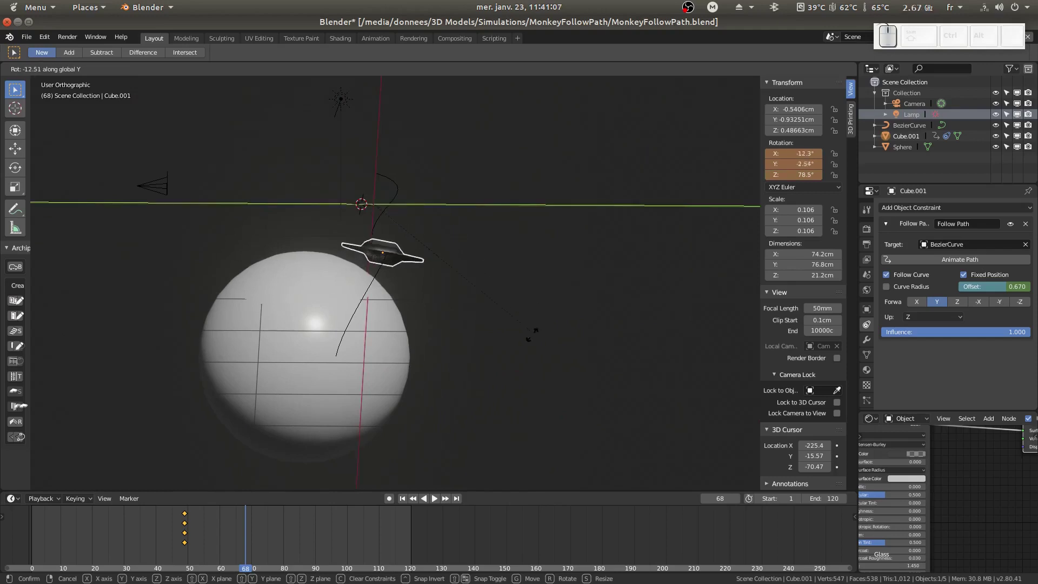
click(397, 356)
mouse_move(397, 356)
middle_down()
mouse_move(494, 368)
mouse_move(413, 358)
middle_up()
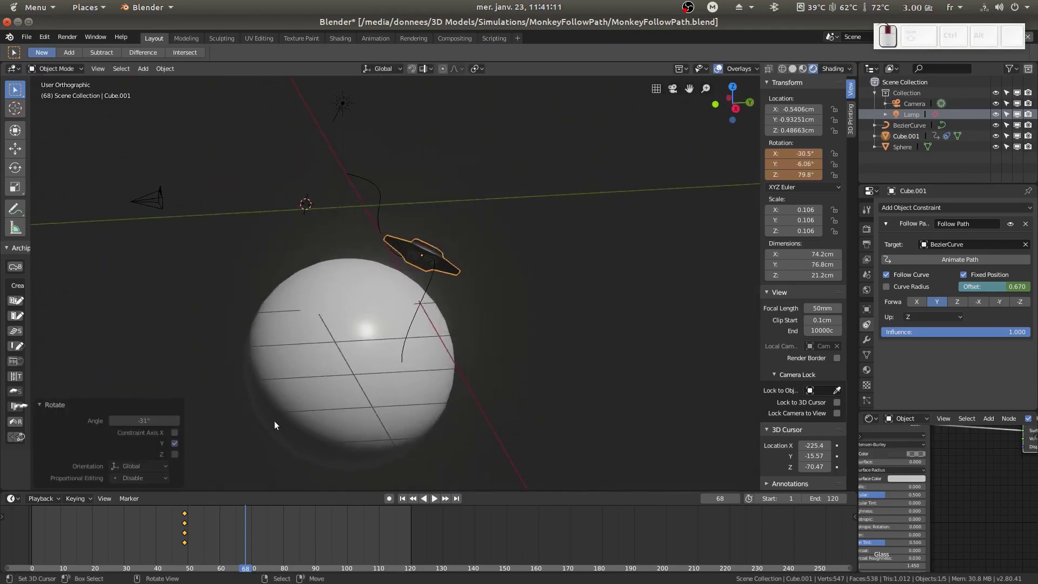
key(i)
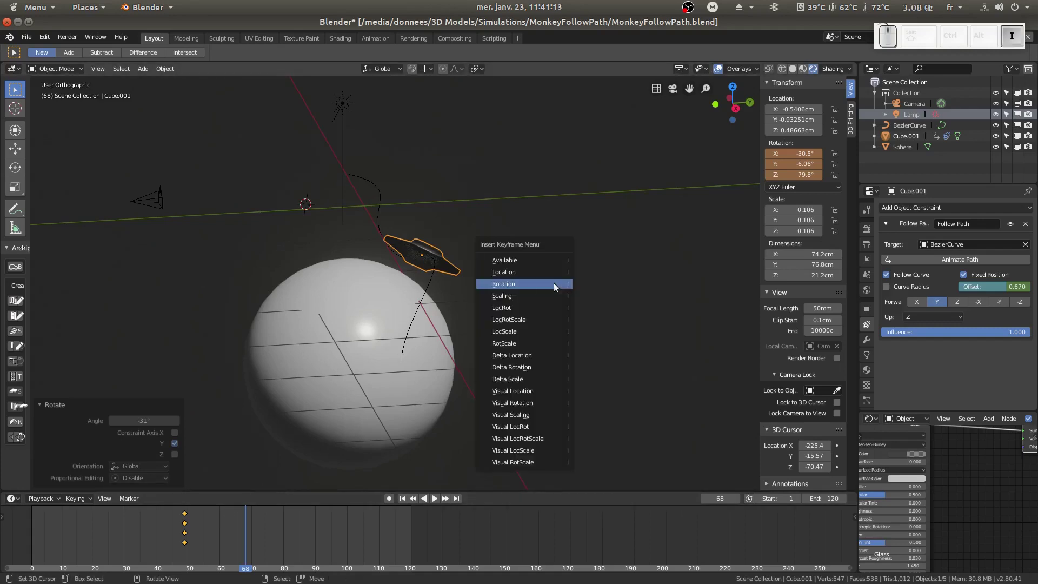
click(554, 284)
Step: Preview the motion past the sphere and insert another Rotation keyframe for Cube.001 at frame 85
middle_drag(290, 406, 281, 476)
key(space)
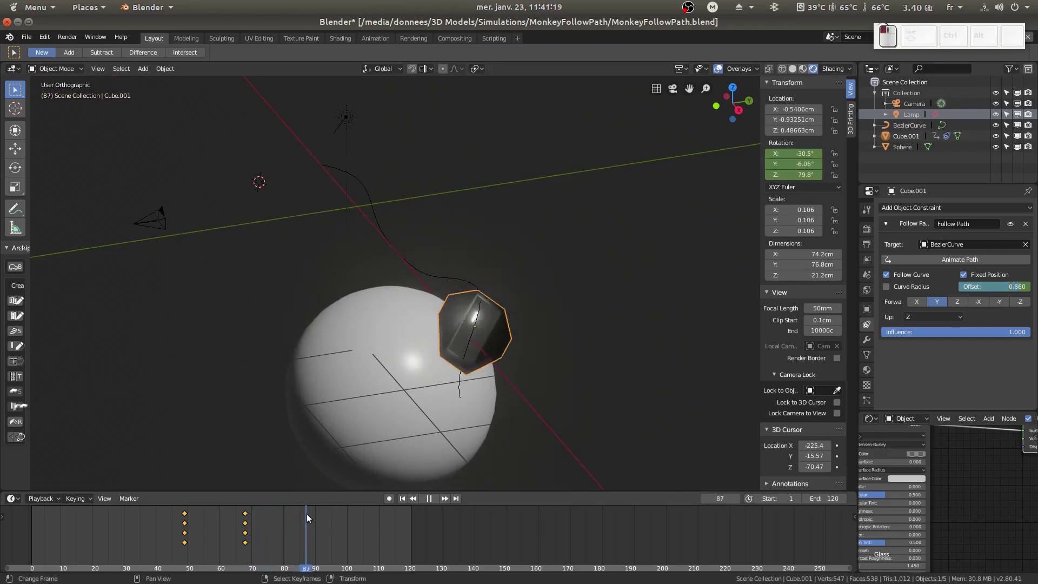
key(space)
mouse_move(306, 514)
mouse_down()
mouse_move(284, 508)
mouse_move(300, 508)
mouse_up()
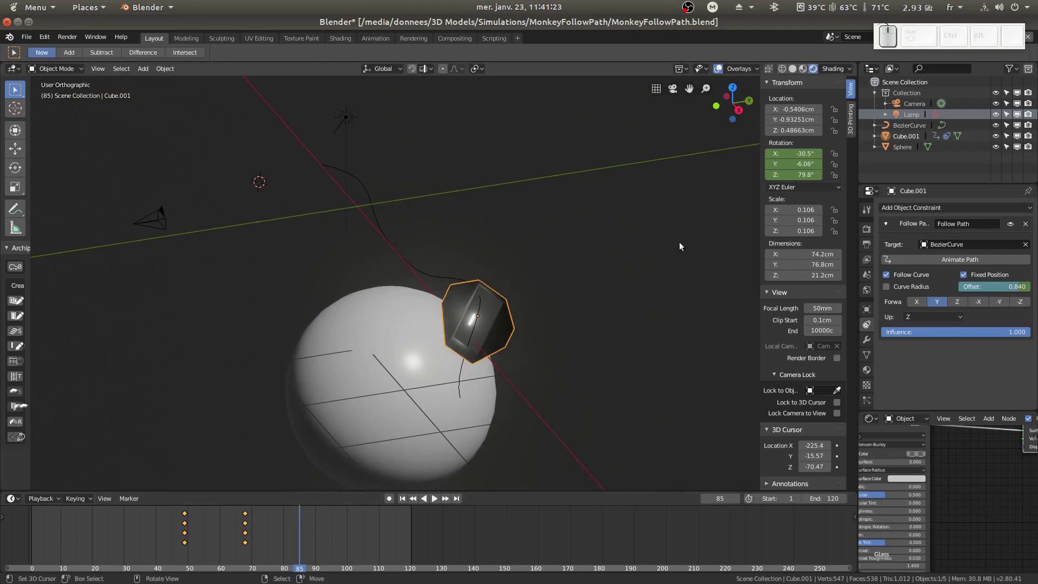
key(i)
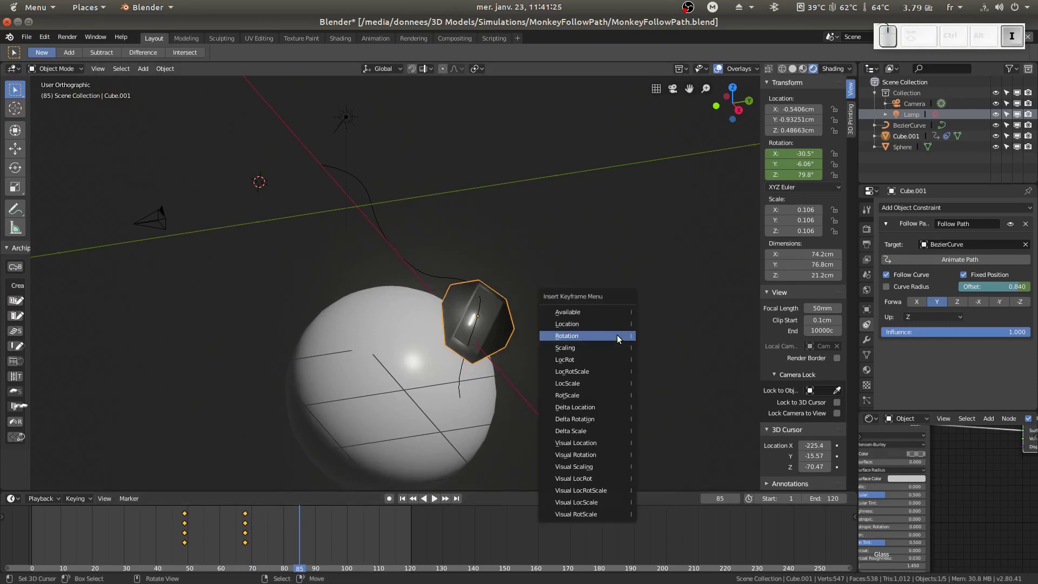
click(617, 337)
shift+middle_drag(585, 388, 492, 316)
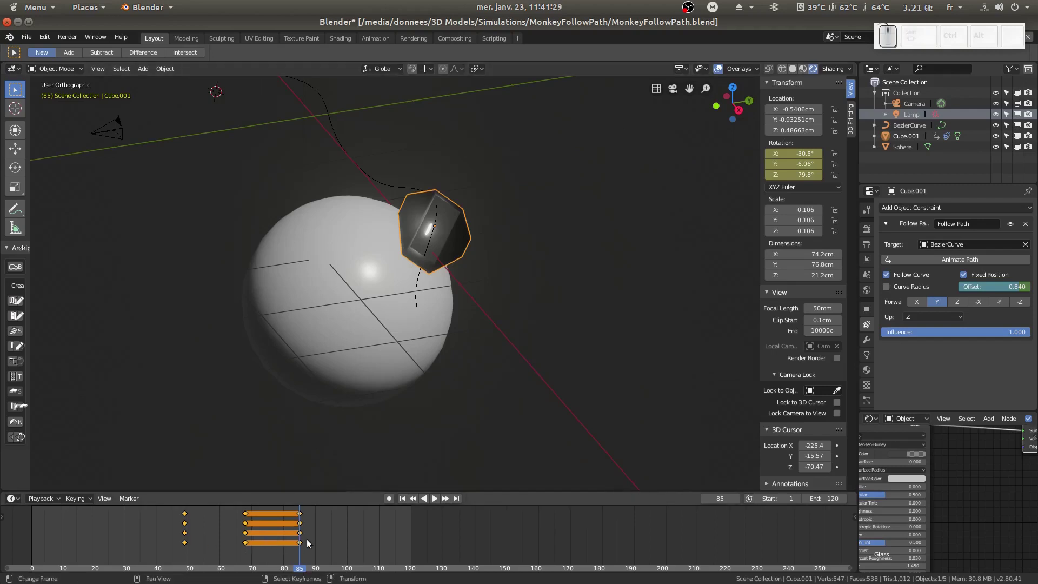
Step: At frame 103, rotate Cube.001 about 27° around the global Y axis
scroll(375, 446, down, 1)
key(space)
drag(353, 536, 355, 536)
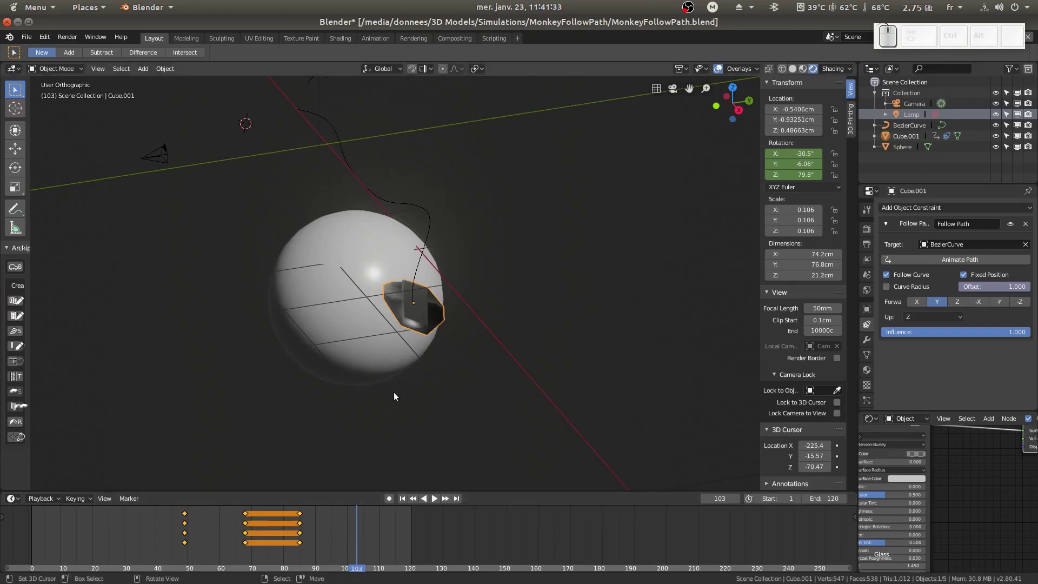
middle_drag(595, 333, 580, 325)
key(i)
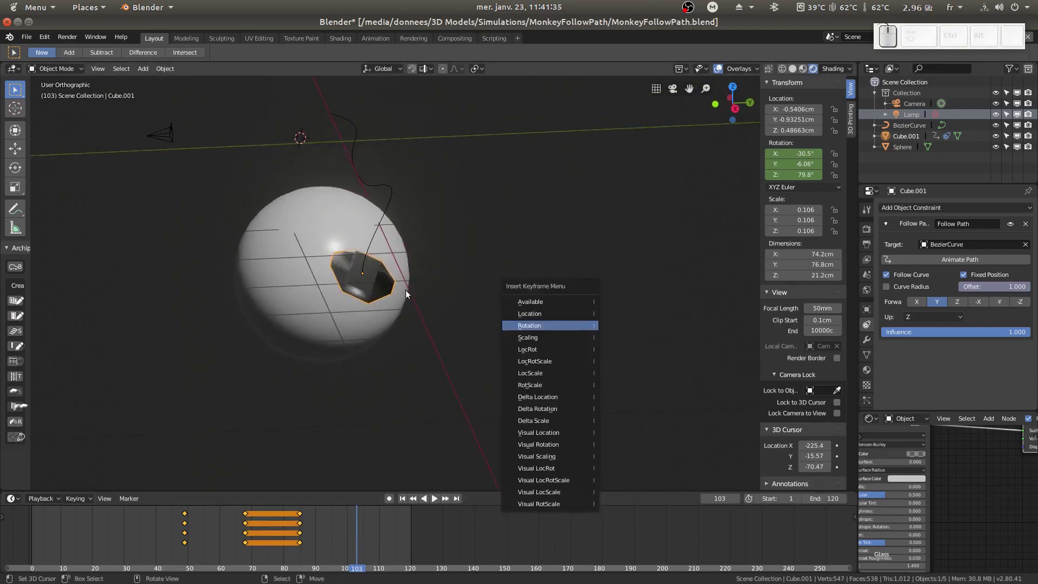
key(r)
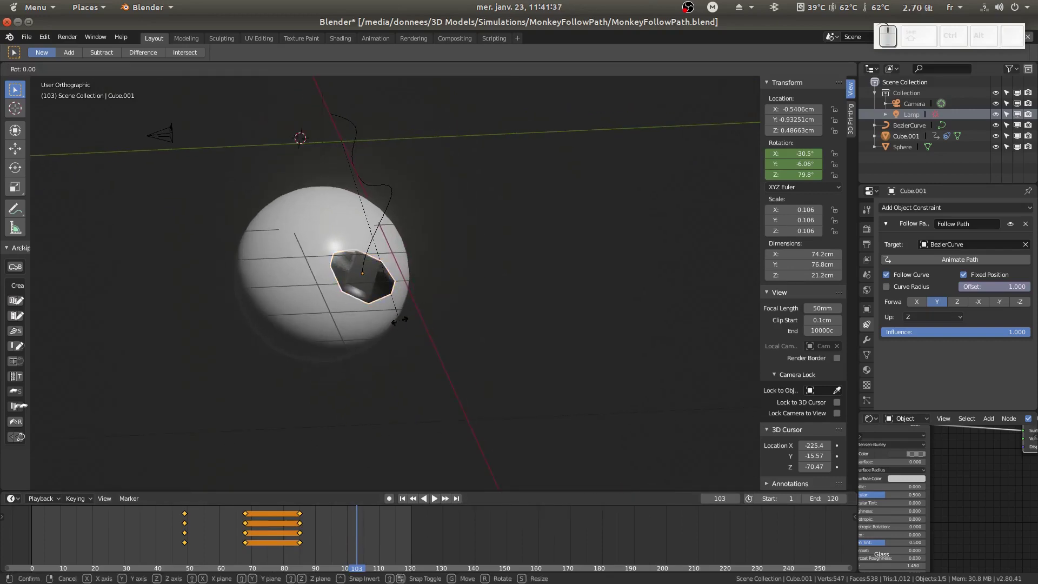
key(y)
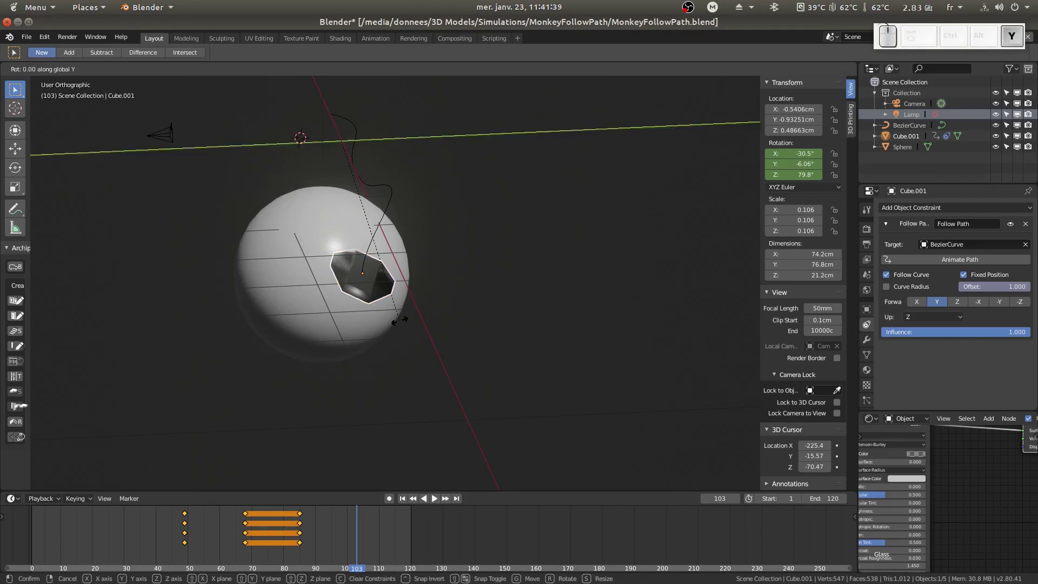
click(317, 287)
mouse_move(317, 287)
middle_down()
mouse_move(312, 316)
mouse_move(332, 301)
middle_up()
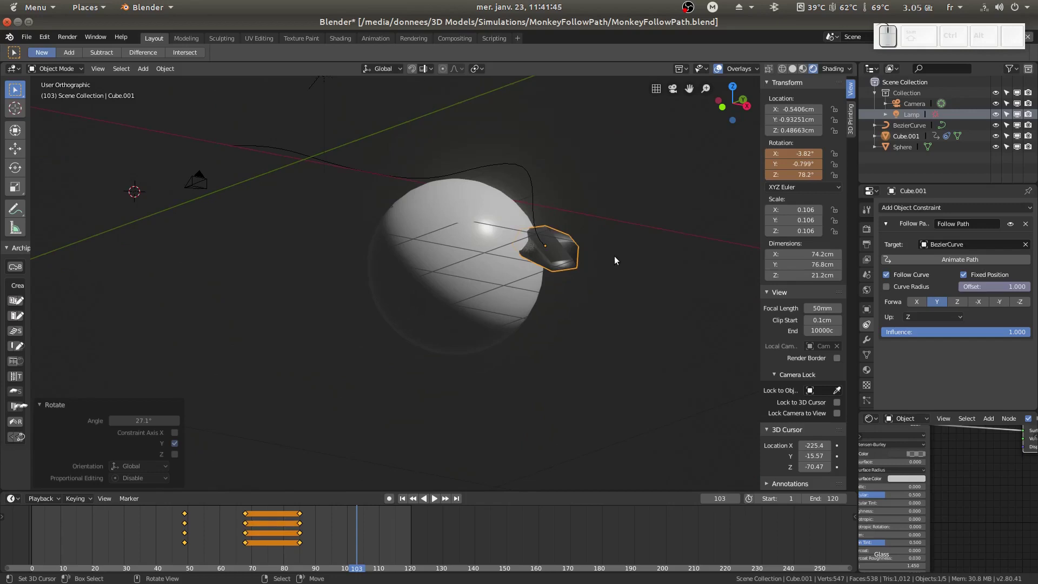
Step: Rotate Cube.001 about -54.6° around the global Y axis and insert a Rotation keyframe at frame 103
key(r)
key(y)
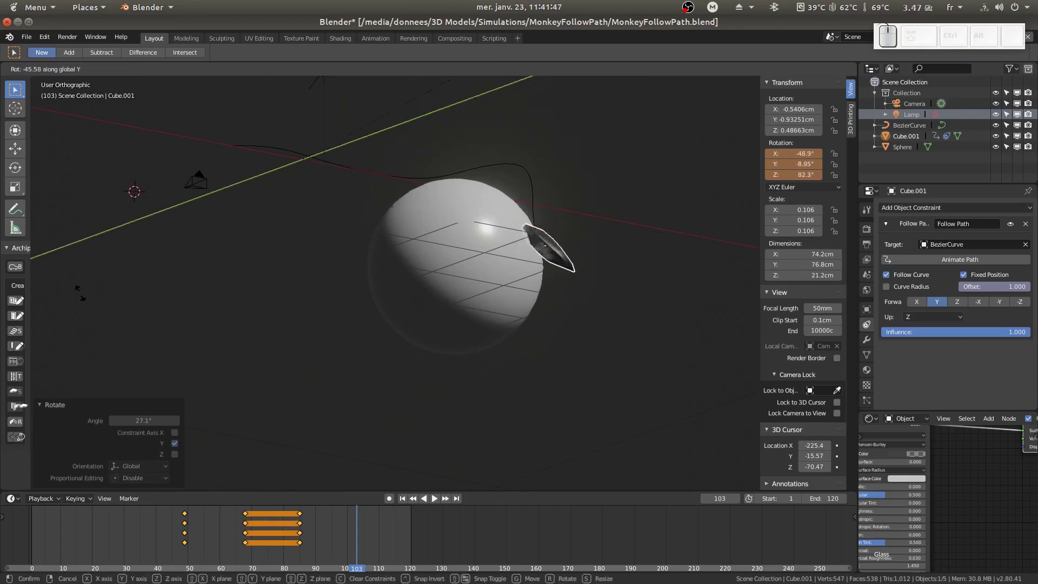
click(448, 216)
middle_drag(449, 216, 491, 232)
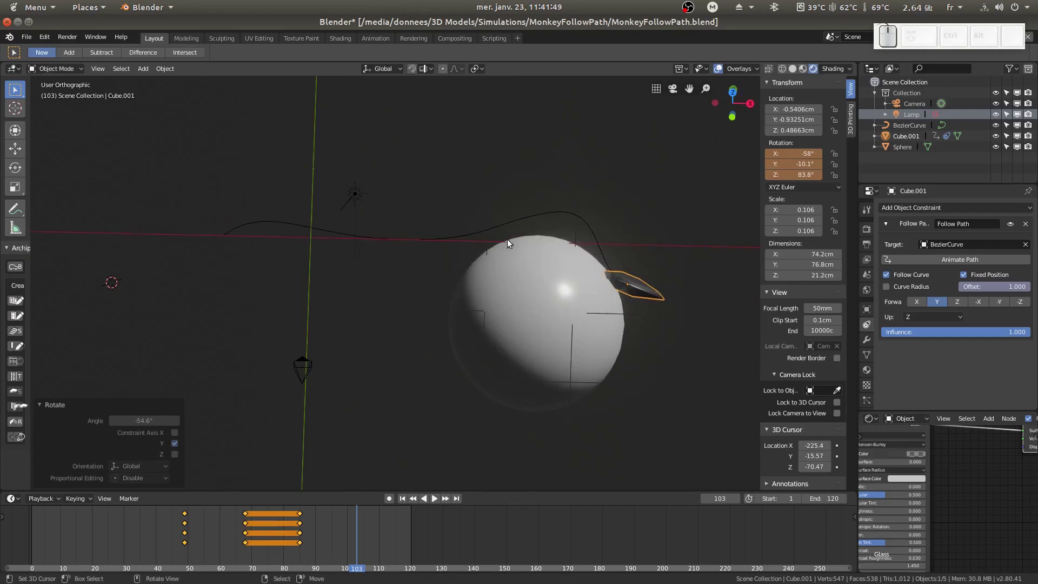
middle_drag(556, 313, 387, 465)
key(i)
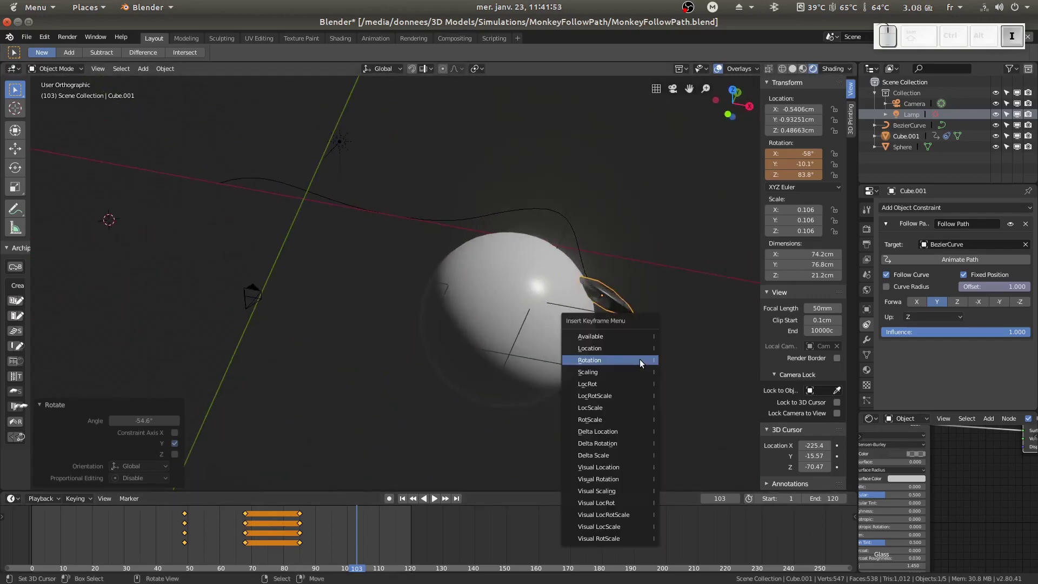
click(640, 359)
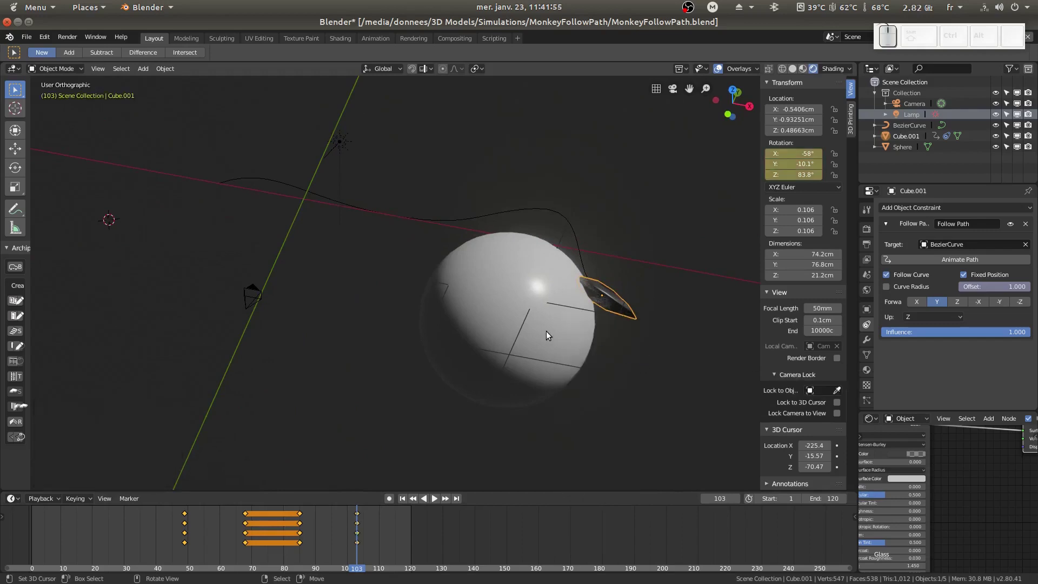
Step: Move the sphere away from the saucer by about -25.2 cm in X, -3.17 cm in Y and 4.7 cm in Z
click(546, 335)
key(g)
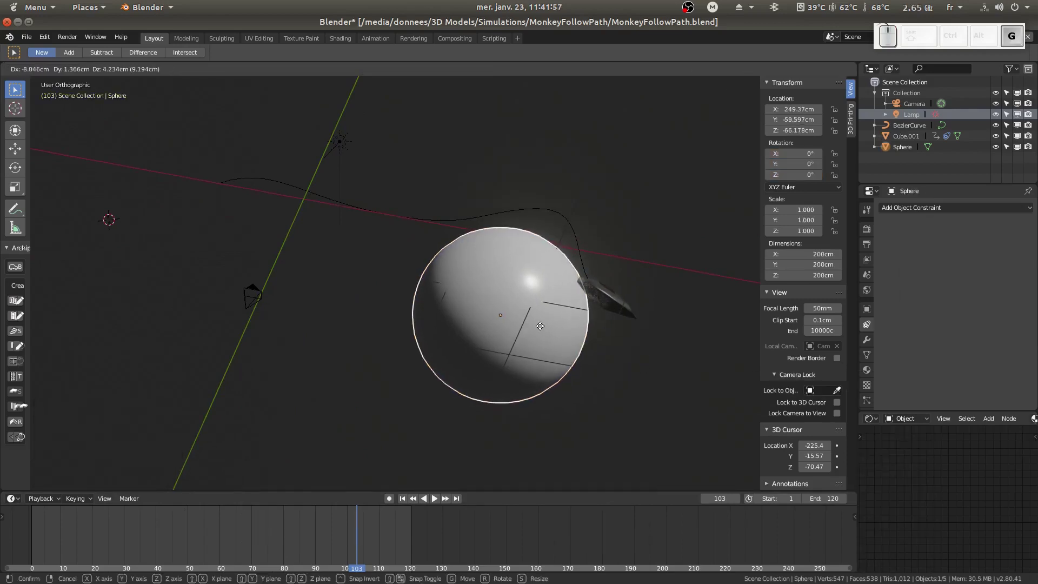
click(525, 326)
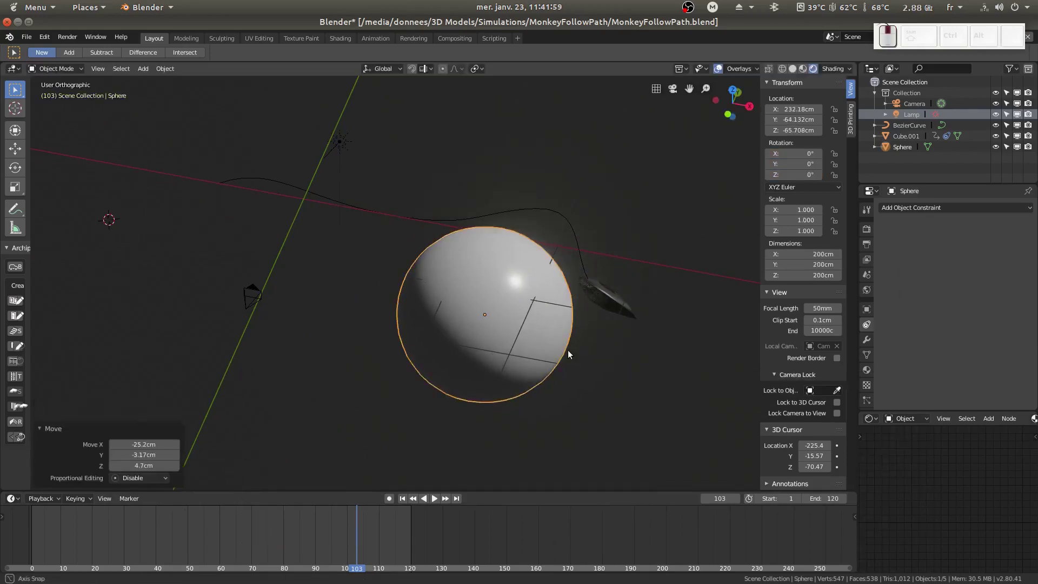
middle_drag(568, 349, 472, 329)
middle_drag(221, 327, 610, 327)
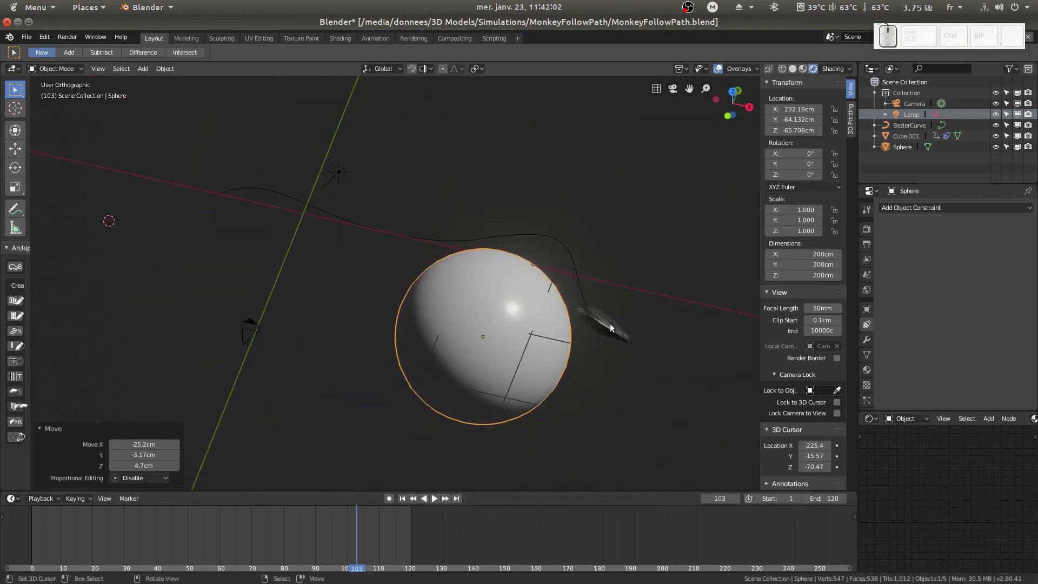
Step: Extend the BezierCurve beyond its end past the sphere with a new control point at about X 540, Y -32.1, Z -85.7 cm
click(577, 260)
key(Tab)
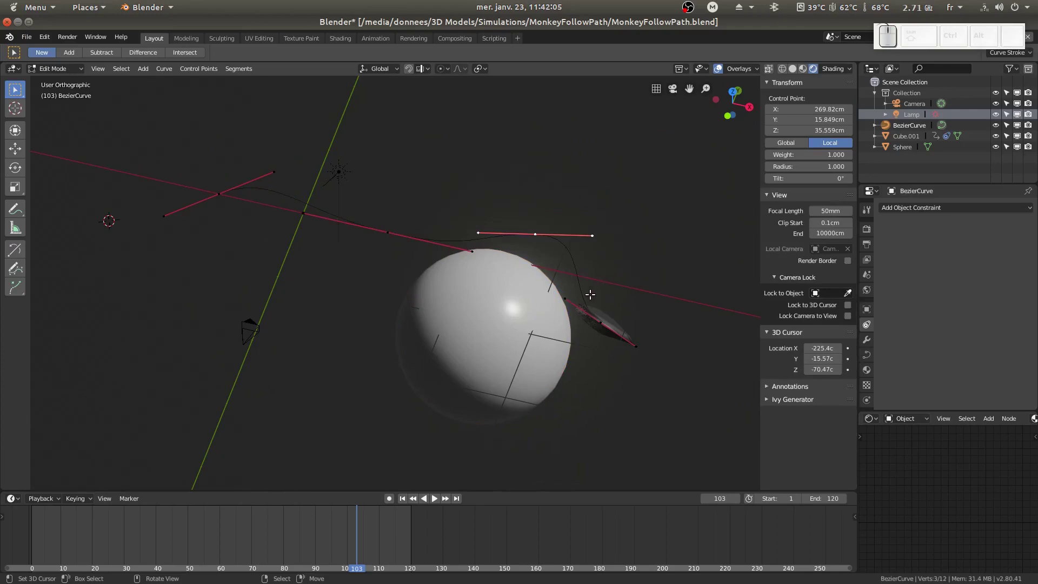
click(598, 321)
shift+middle_drag(676, 375, 535, 319)
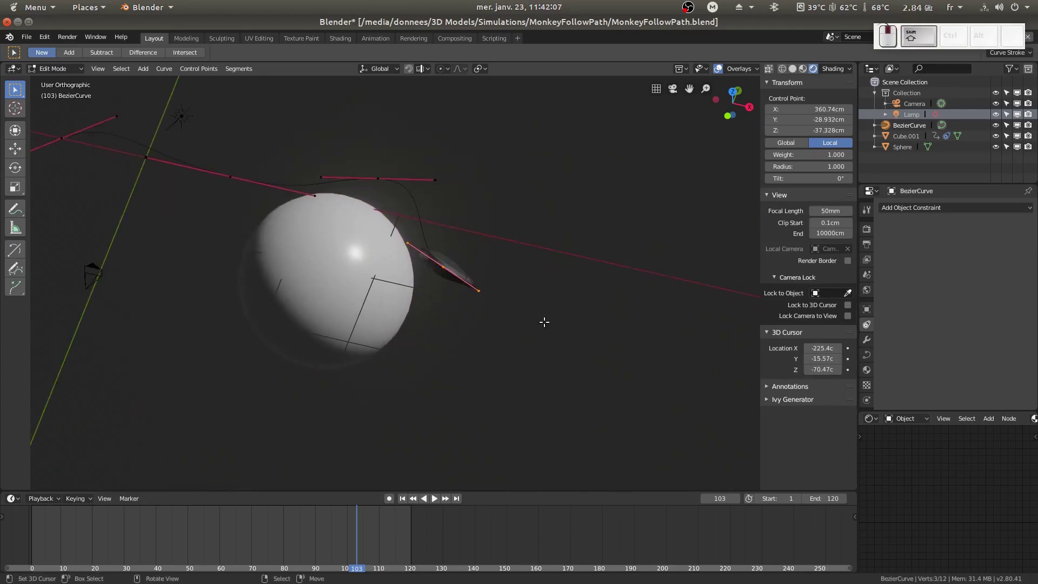
ctrl+right_click(590, 332)
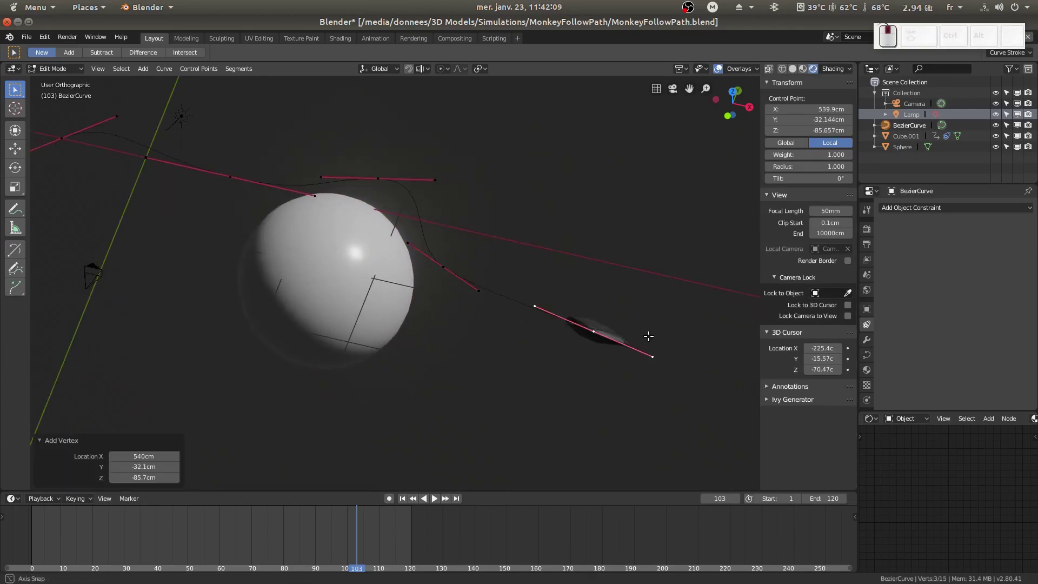
middle_drag(649, 343, 270, 435)
drag(276, 536, 169, 560)
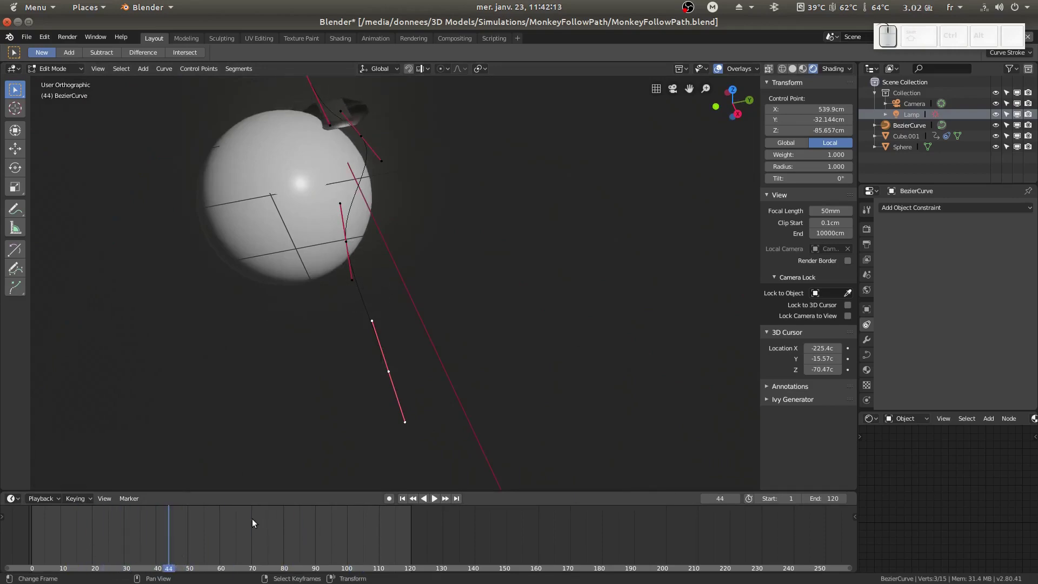
middle_drag(259, 309, 352, 257)
key(Tab)
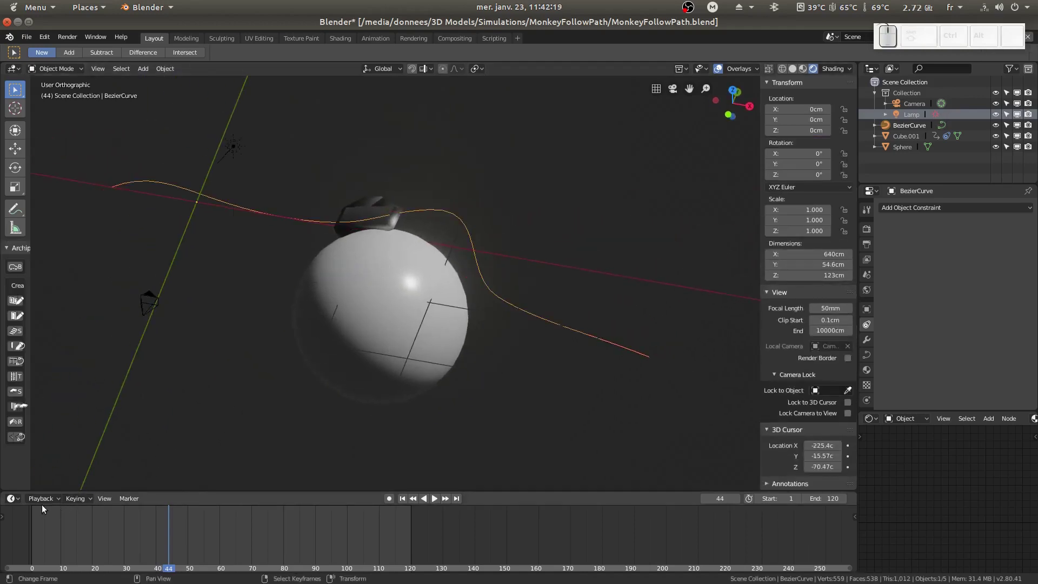
Step: Enlarge the timeline area and move Cube.001's rotation keyframe from frame 49 to frame 35
click(377, 217)
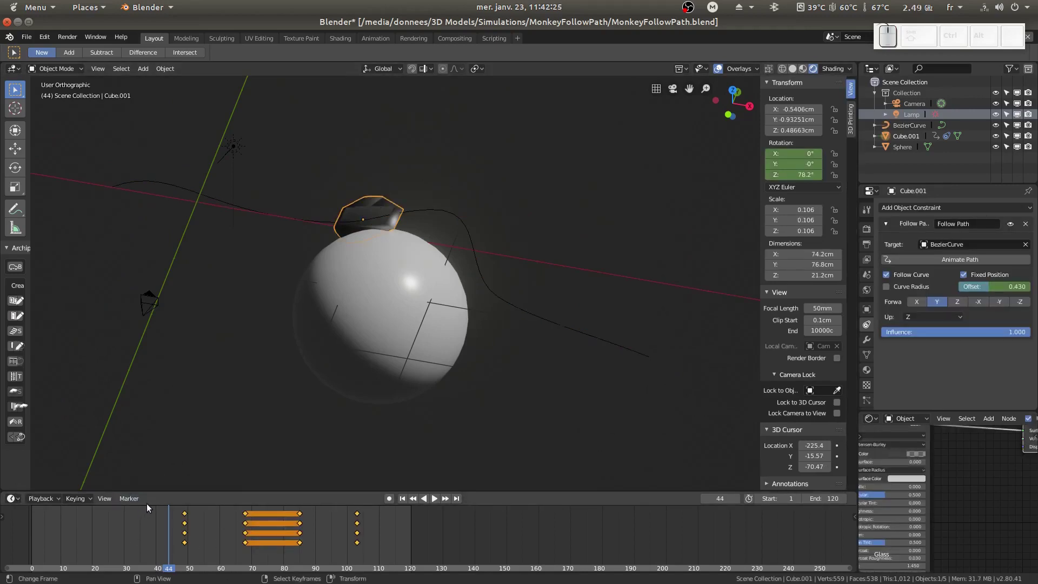
drag(150, 492, 157, 437)
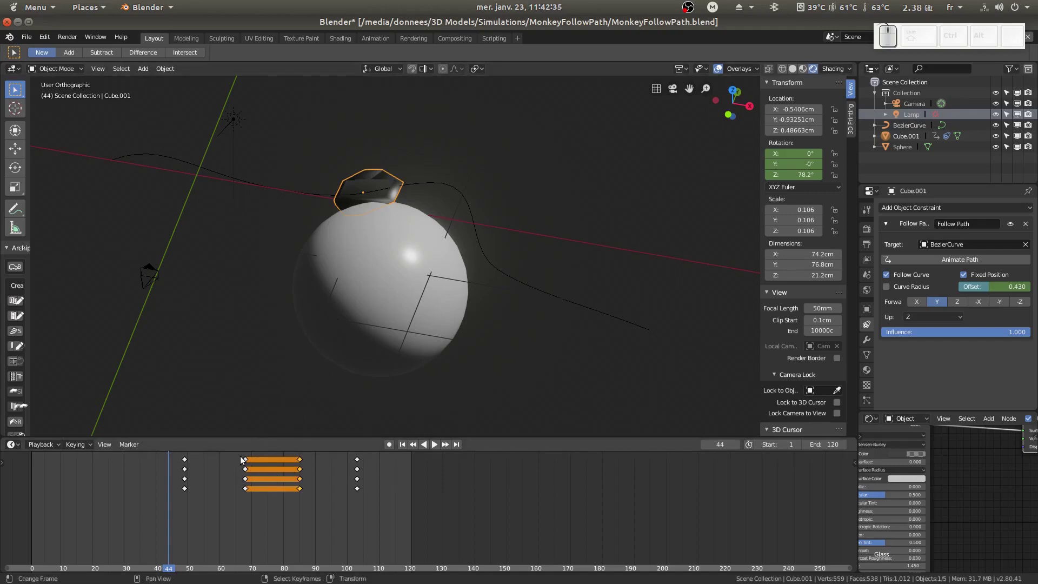
key(space)
drag(226, 511, 141, 499)
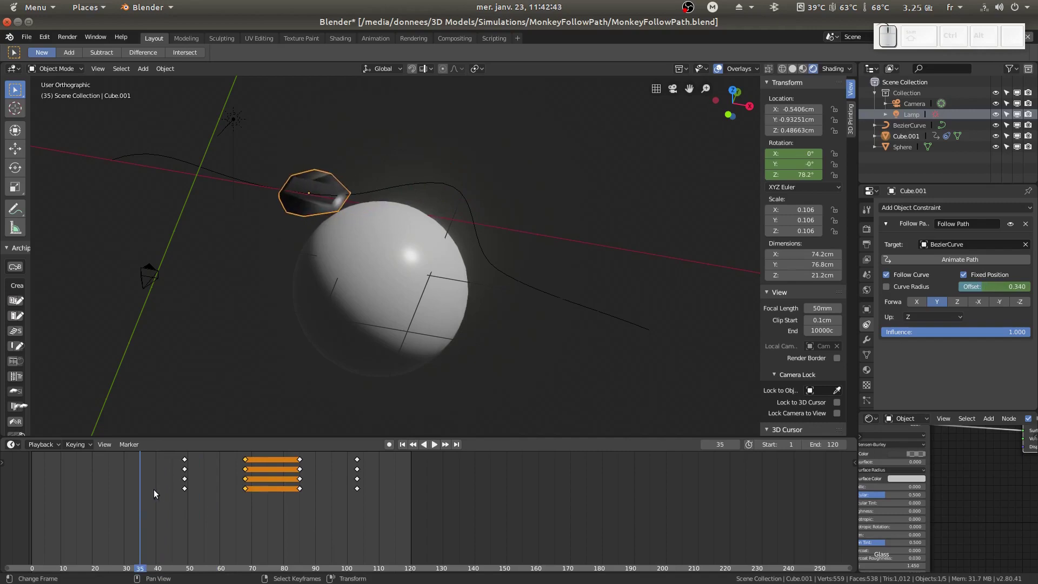
click(184, 489)
key(g)
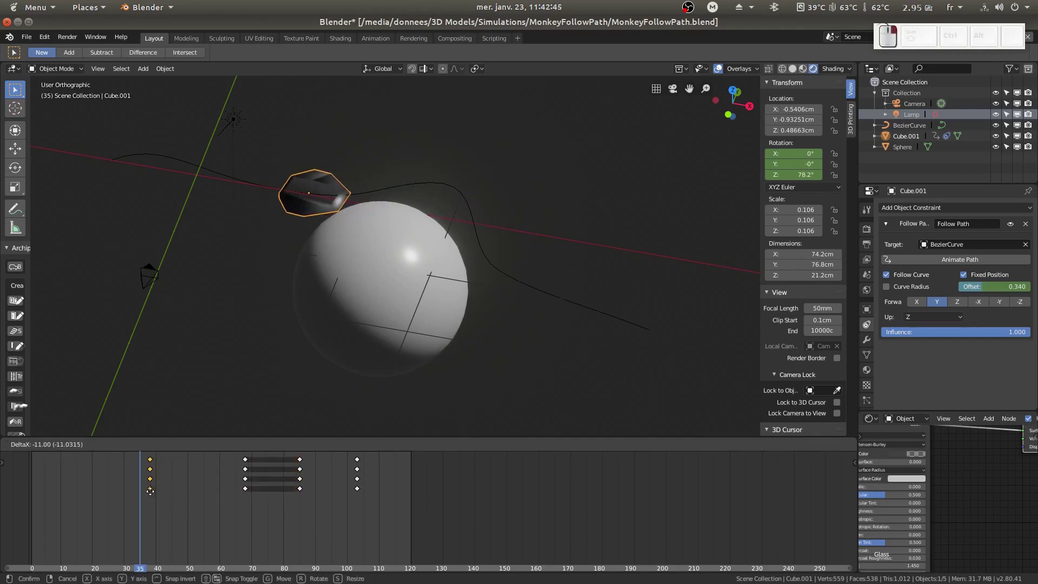
click(140, 493)
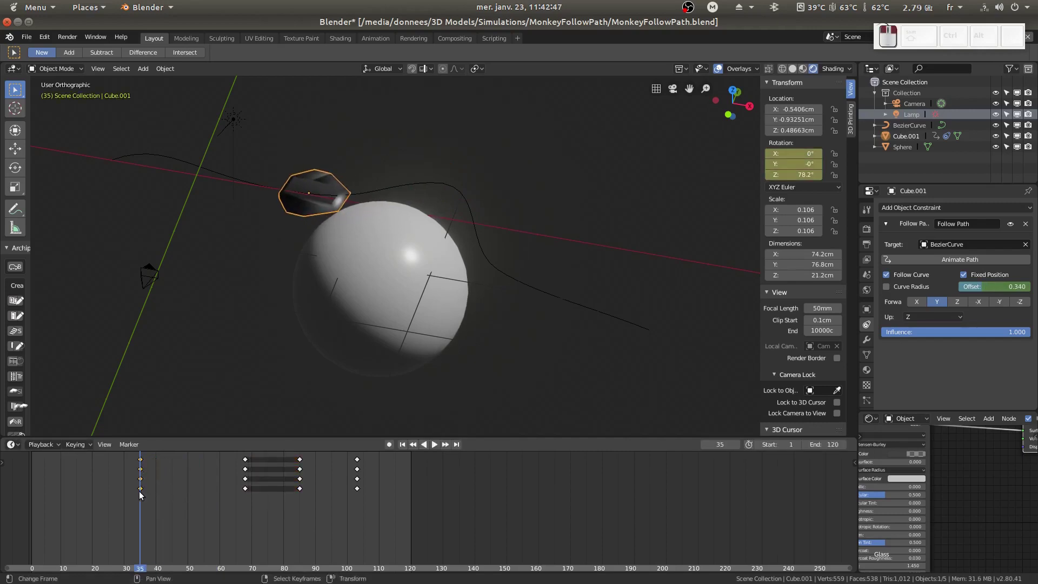
Step: Preview the motion and move Cube.001's rotation keyframe from frame 68 to frame 38
key(space)
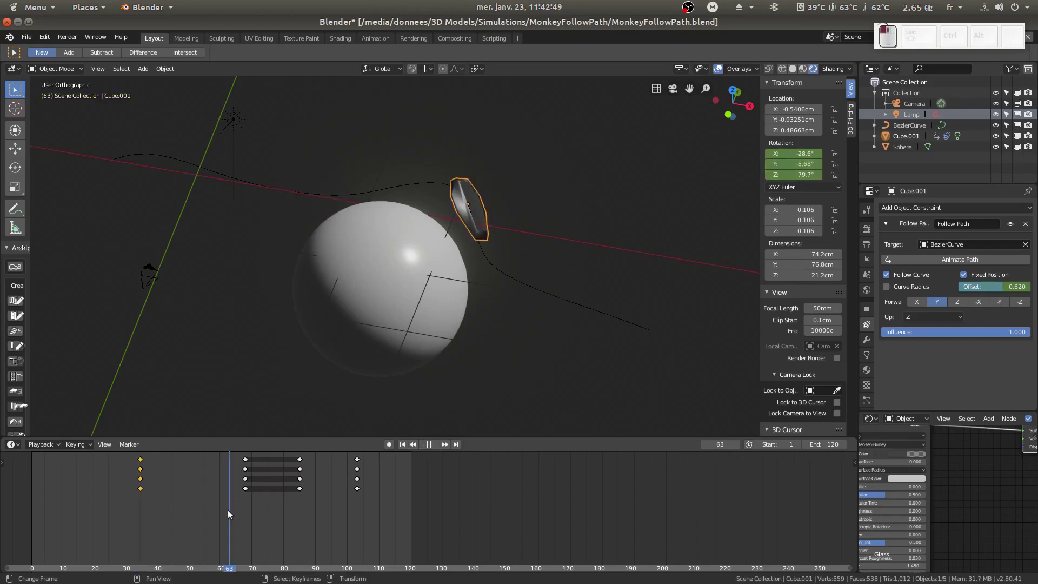
drag(244, 510, 148, 531)
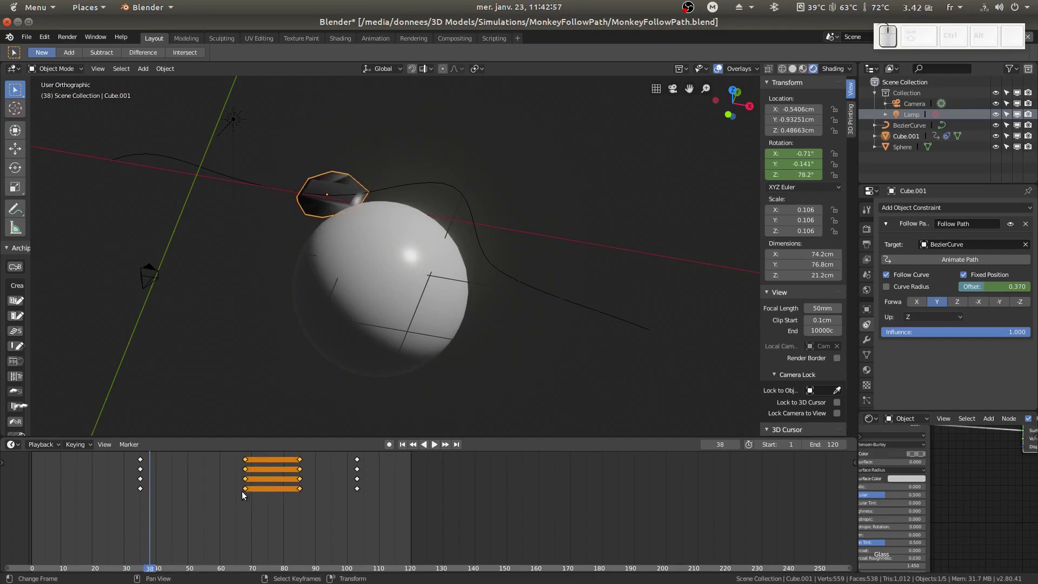
drag(244, 490, 154, 508)
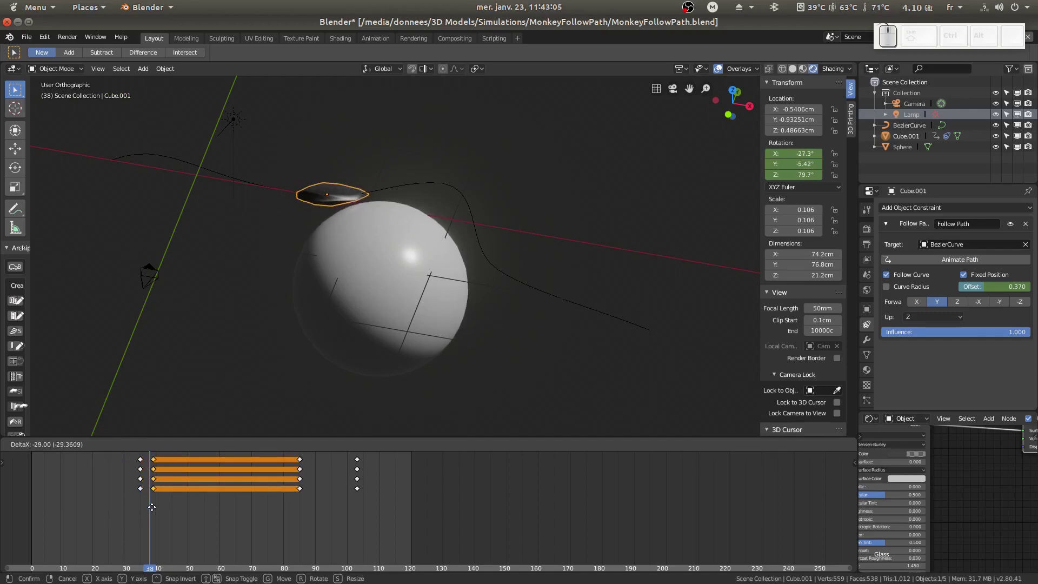
right_click(151, 508)
drag(243, 493, 147, 497)
Step: Move Cube.001's first rotation keyframe to frame 30 and preview the motion to the end of the path
drag(108, 537, 130, 532)
click(140, 488)
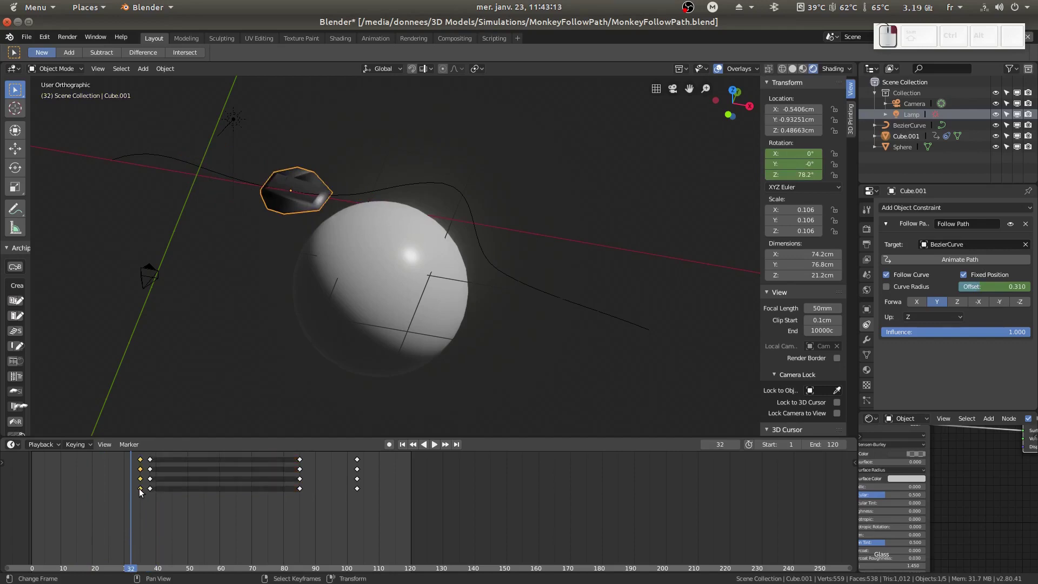
drag(140, 490, 360, 524)
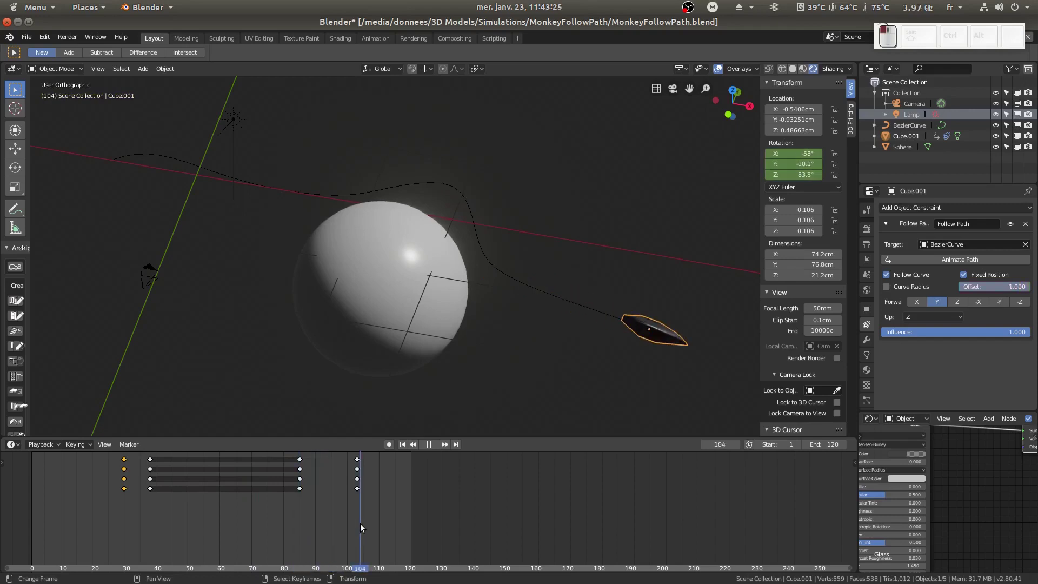
Step: Delete Cube.001's rotation keyframe at frame 103
key(g)
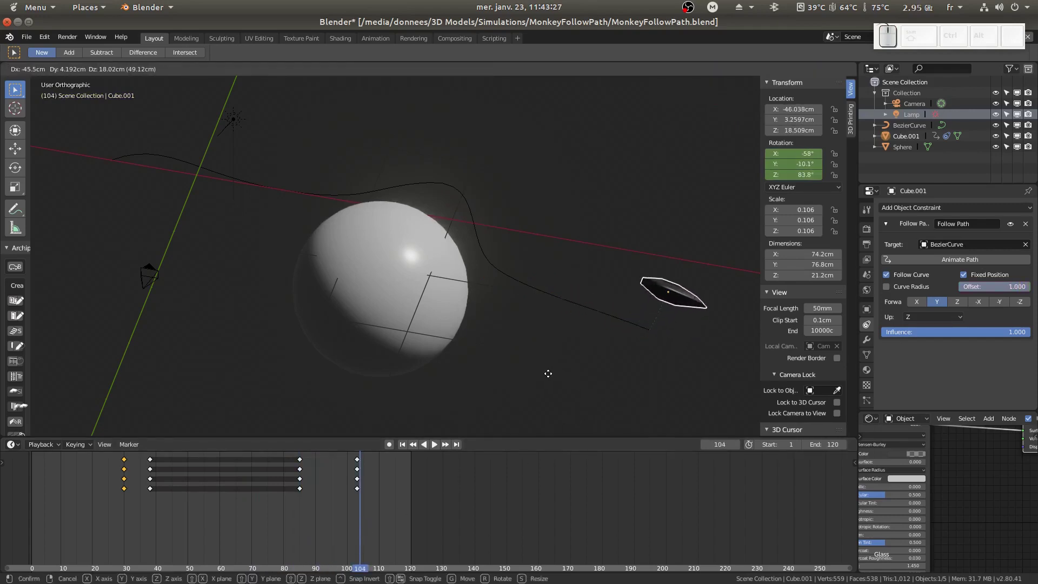
key(Escape)
middle_drag(362, 511, 343, 511)
key(space)
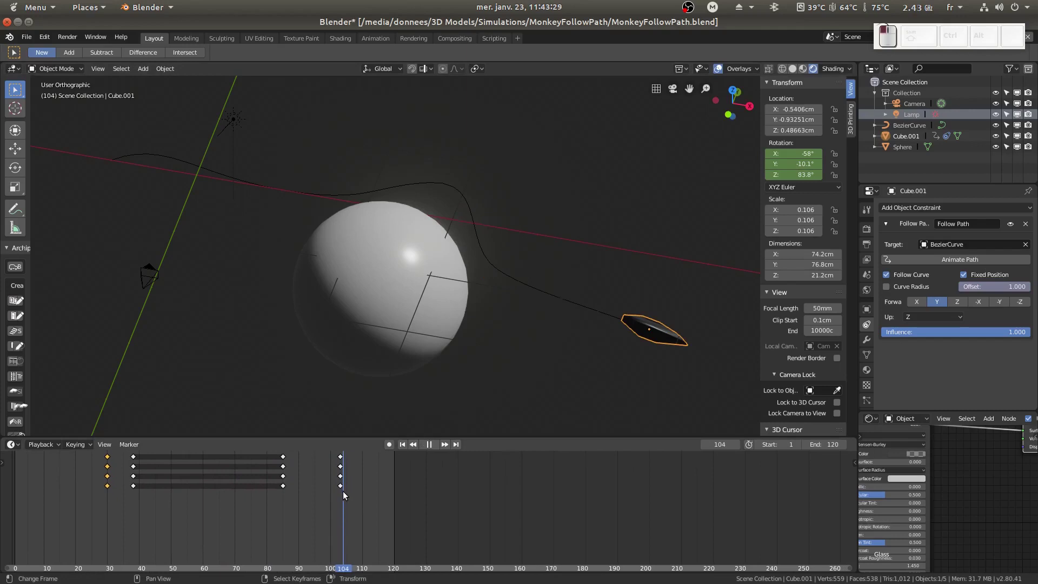
key(space)
click(339, 485)
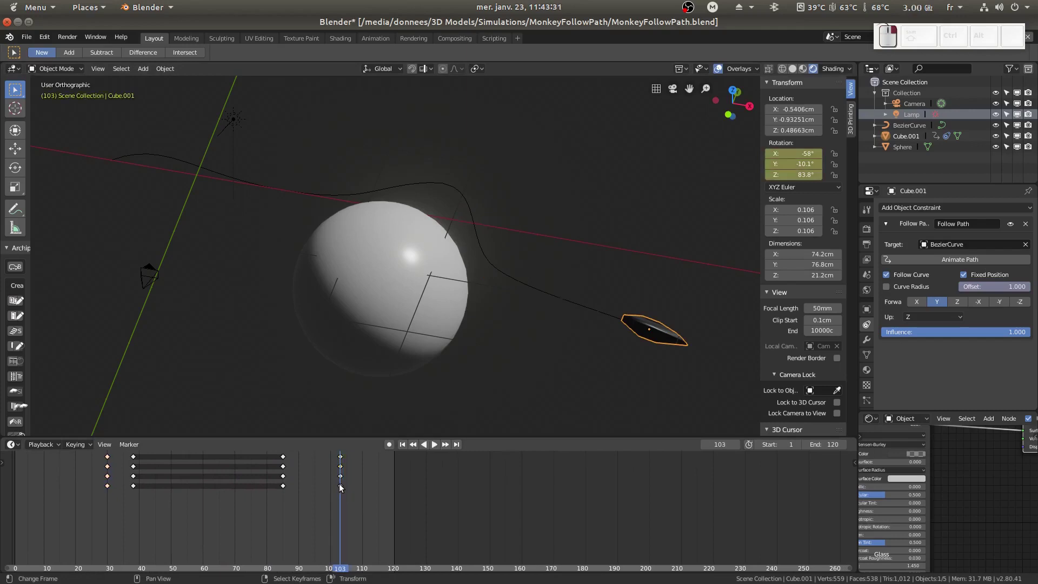
key(x)
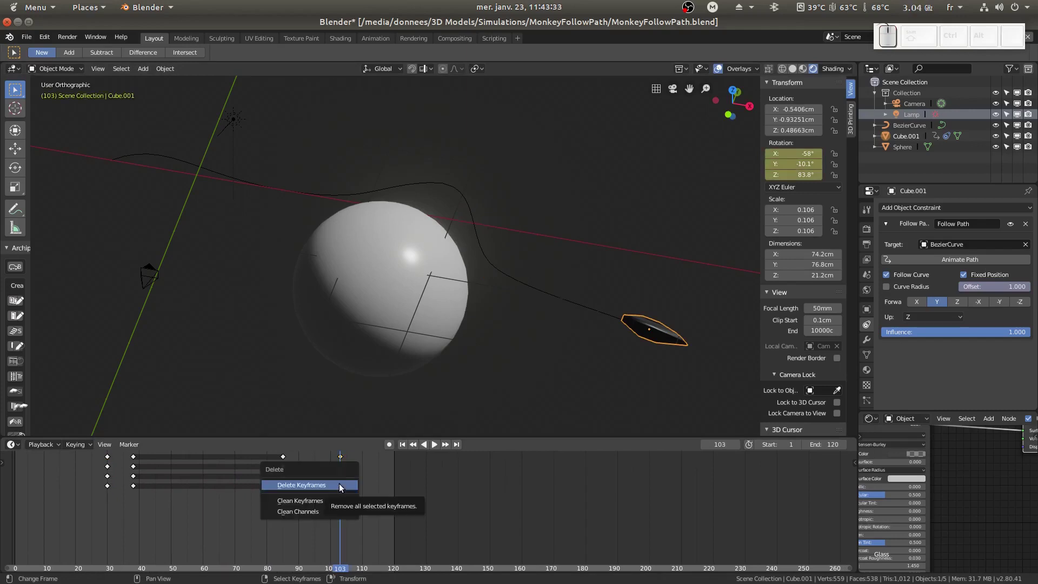
click(339, 483)
Step: Move Cube.001's rotation keyframe from frame 85 to frame 75 and play the animation to check it
click(283, 505)
key(space)
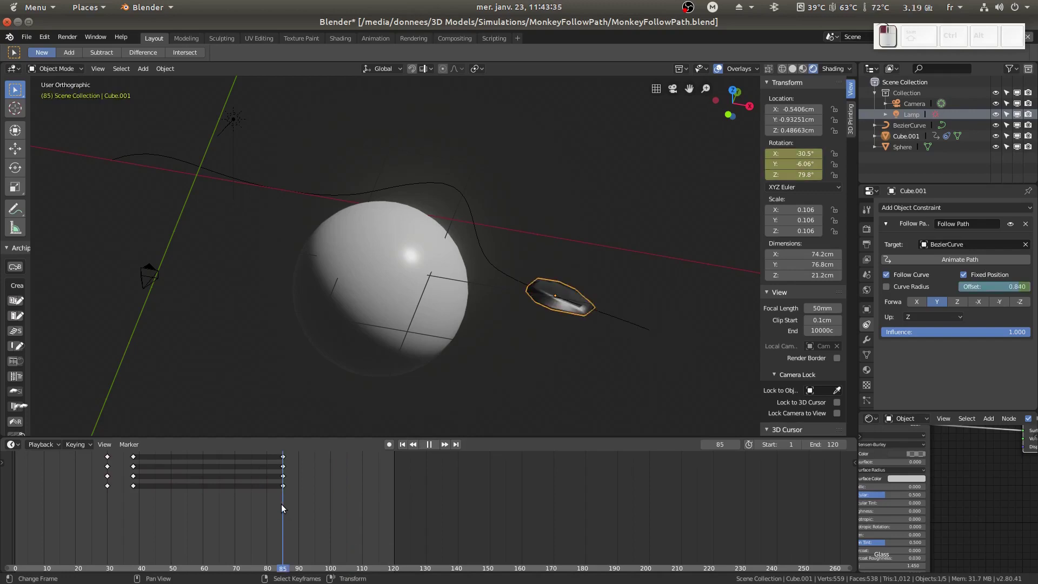
drag(282, 504, 249, 499)
key(space)
alt+right_click(285, 487)
key(g)
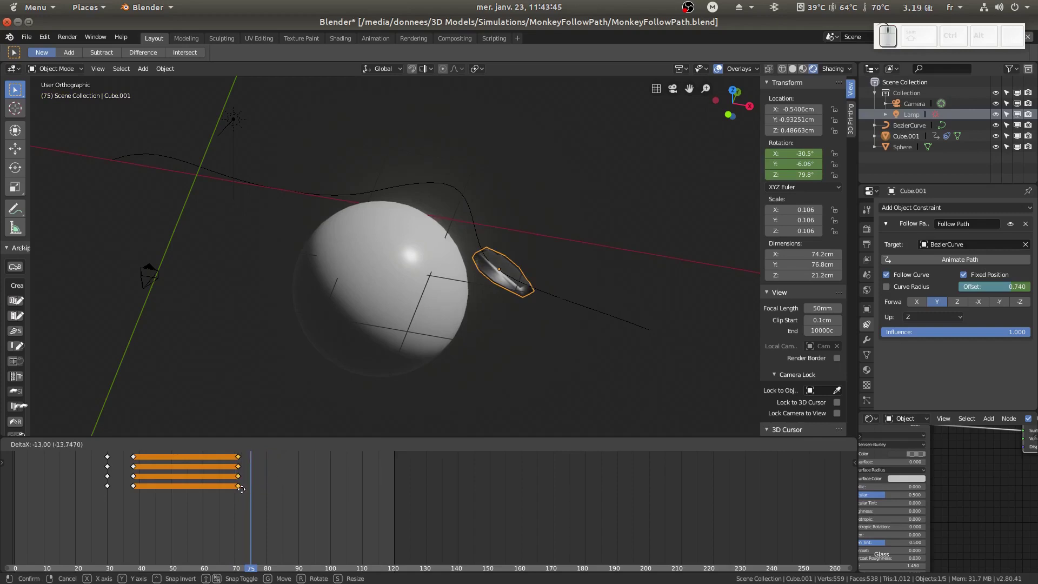
click(252, 489)
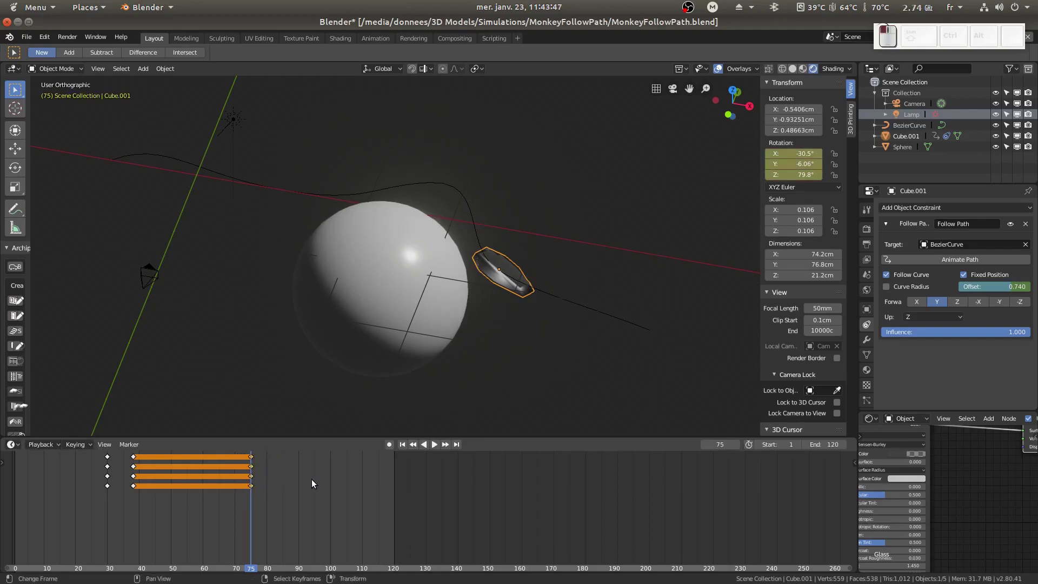
key(space)
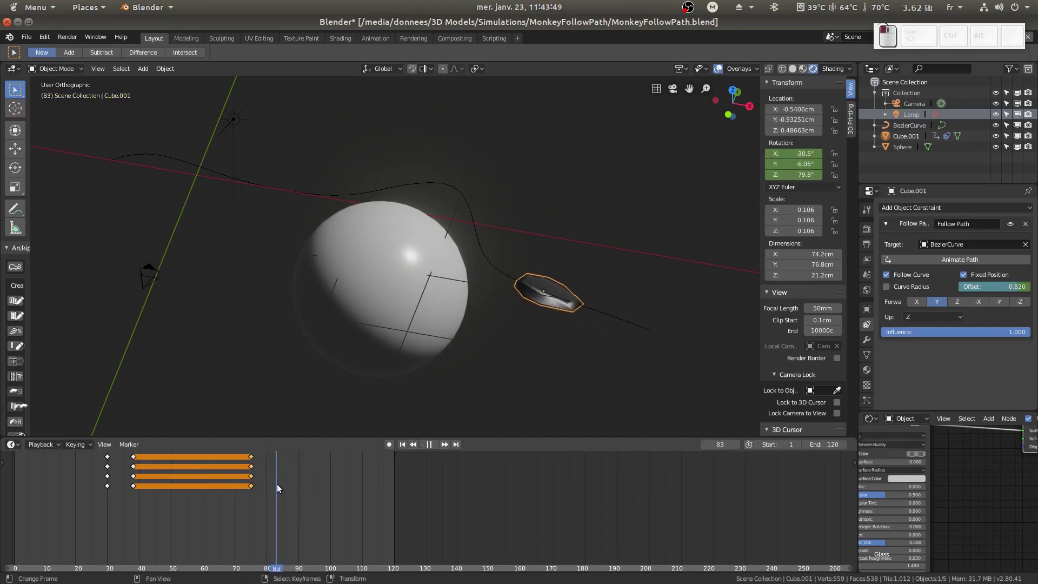
Step: Stop playback at frame 84 and set Cube.001's Y rotation to 0°
key(space)
key(g)
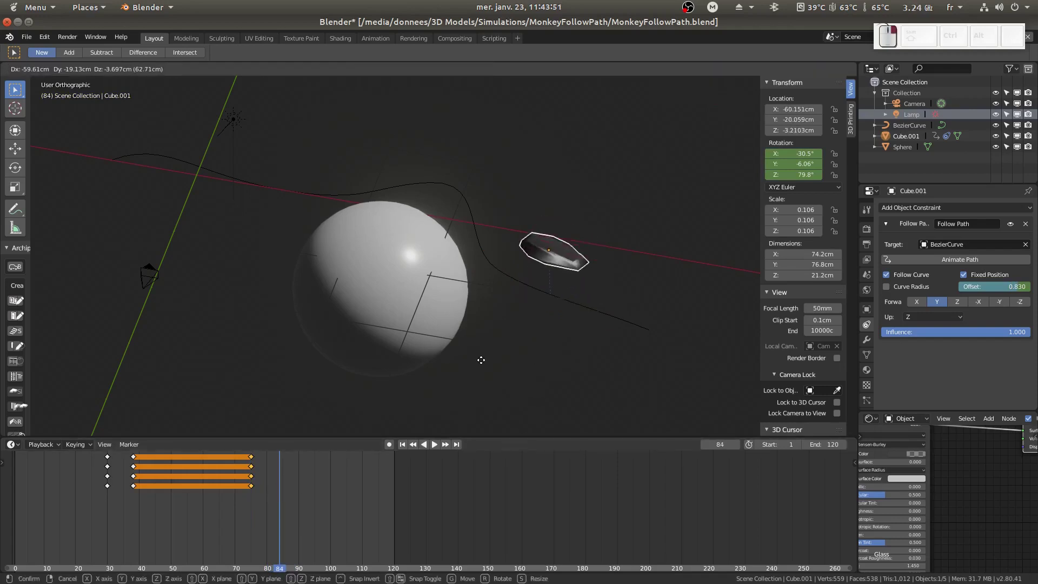
key(Escape)
middle_drag(483, 362, 427, 277)
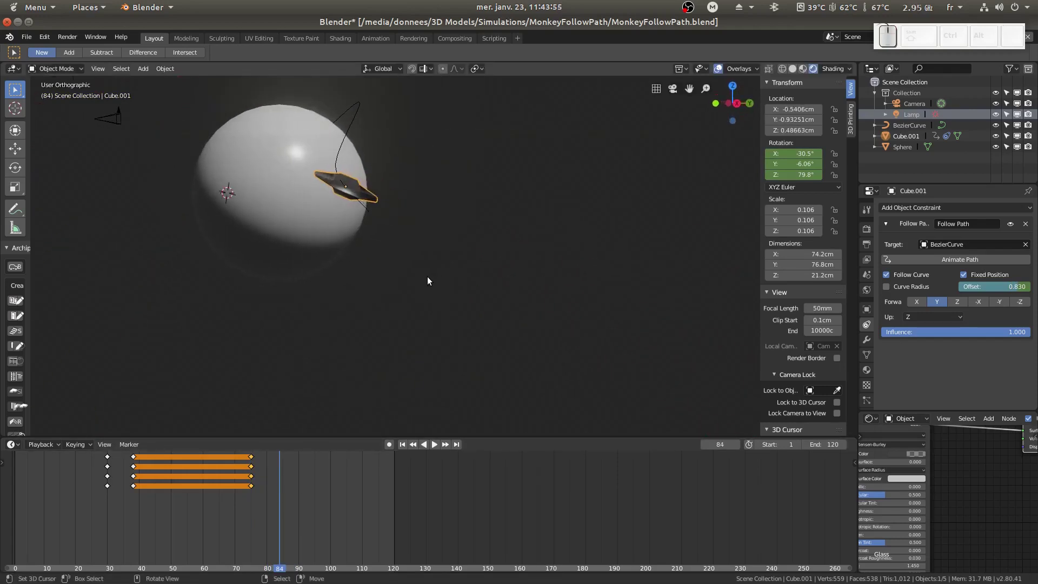
click(791, 162)
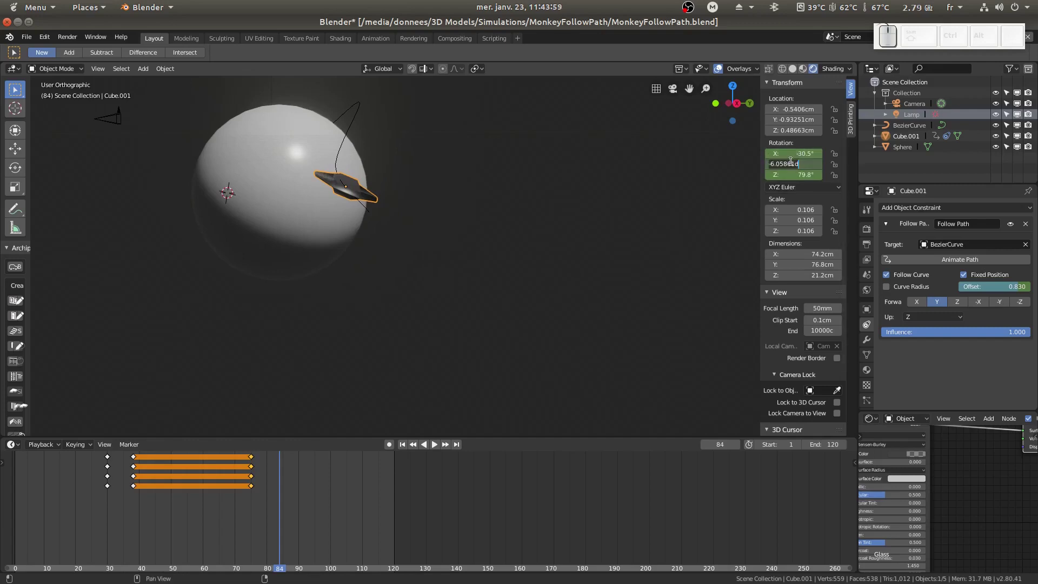
text(0)
key(Return)
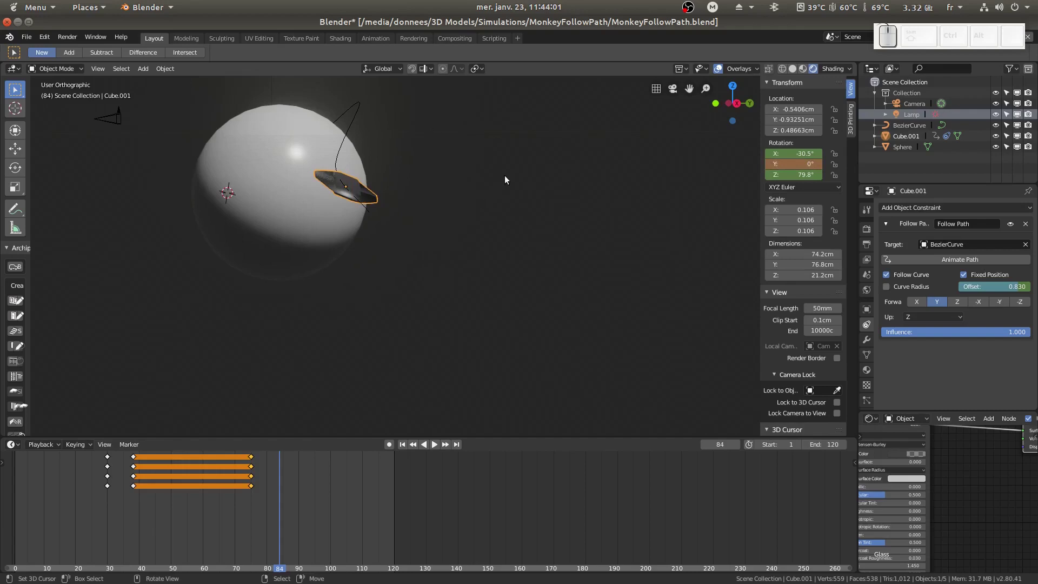
Step: Rotate Cube.001 by 27° about the global Y axis to level it near the end of the path
key(r)
key(y)
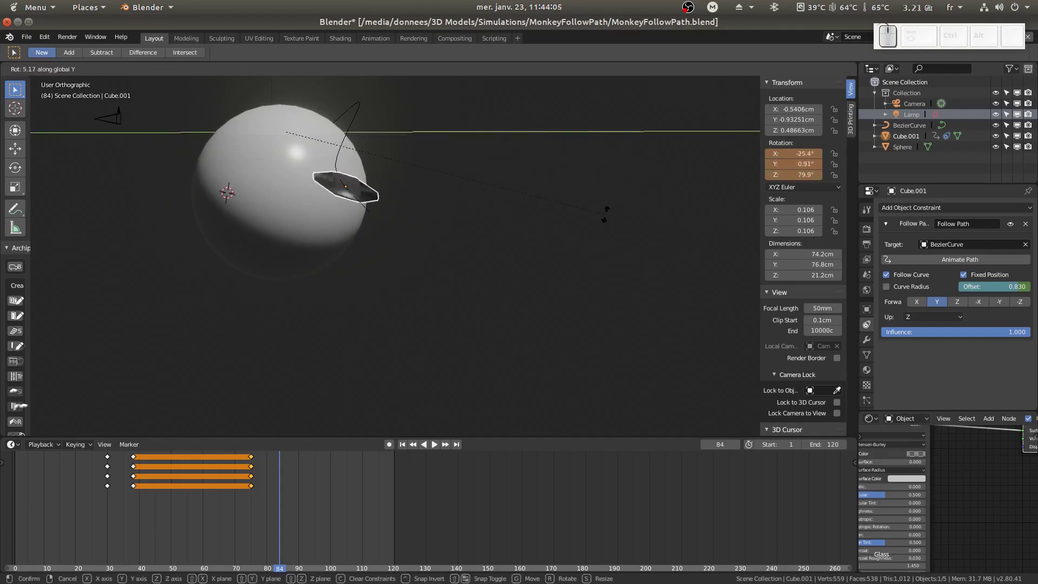
click(454, 277)
middle_drag(454, 277, 464, 337)
middle_drag(620, 323, 565, 308)
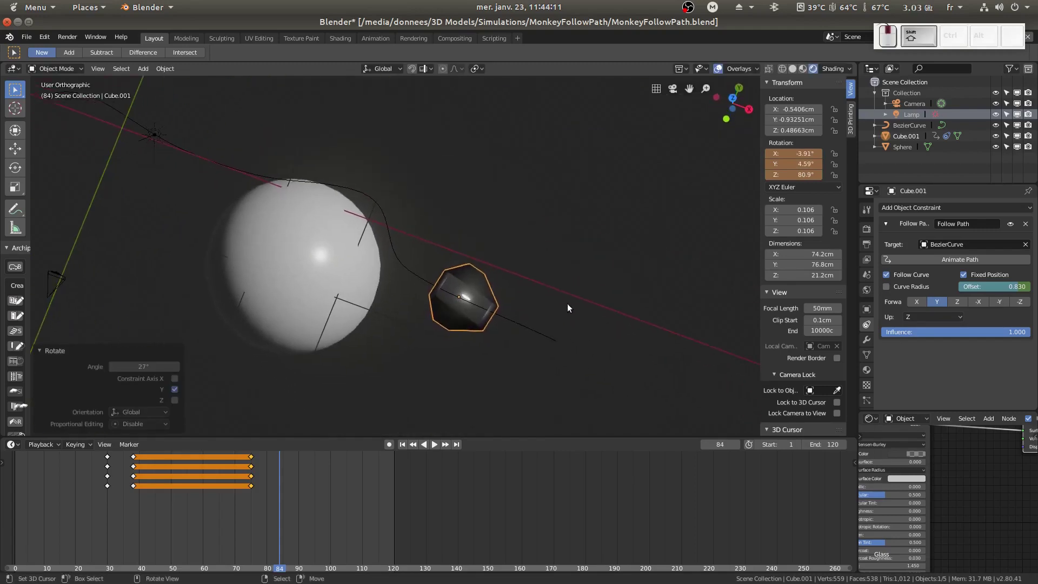
Step: Rotate Cube.001 by -12.1° in the current view and insert a rotation keyframe at frame 84
key(r)
click(648, 214)
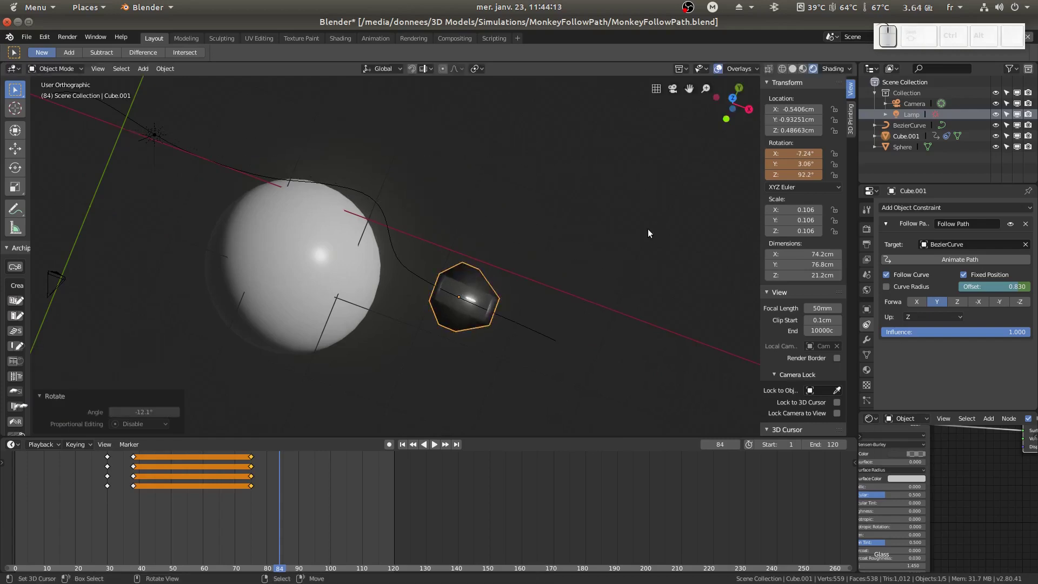
key(i)
click(647, 229)
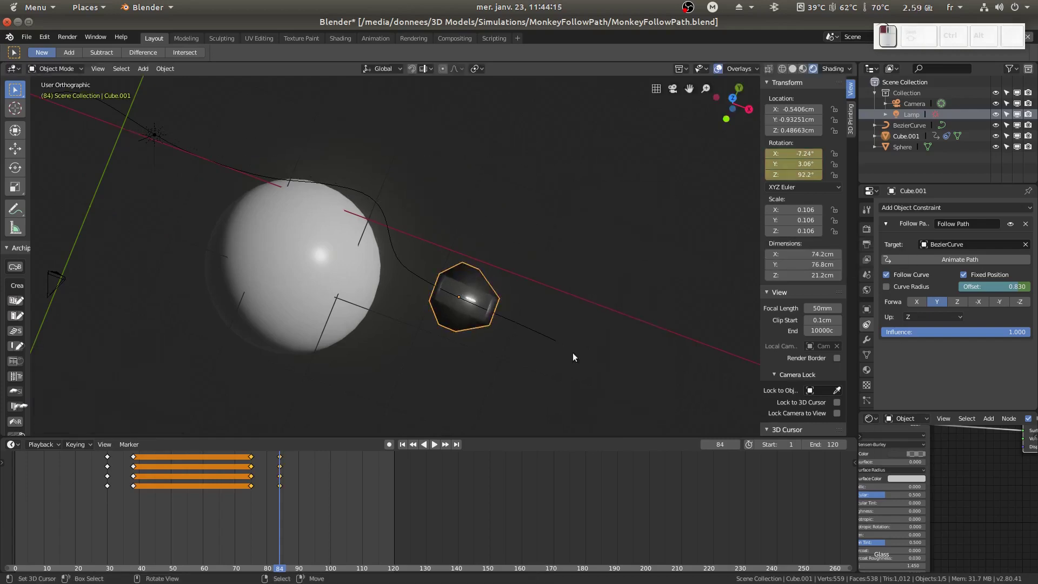
Step: Scrub through the animation up to frame 90 to check Cube.001's banking along the path
middle_drag(490, 358, 481, 352)
drag(225, 527, 302, 518)
middle_drag(373, 394, 407, 354)
drag(65, 525, 298, 517)
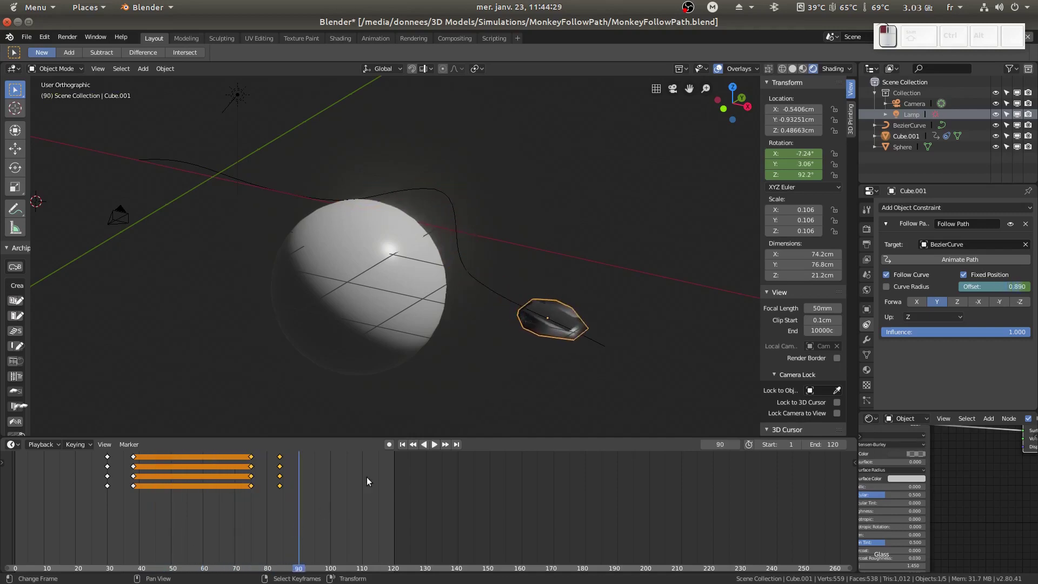
Step: Switch the timeline area to the Dope Sheet and toggle it to the Graph Editor
click(11, 444)
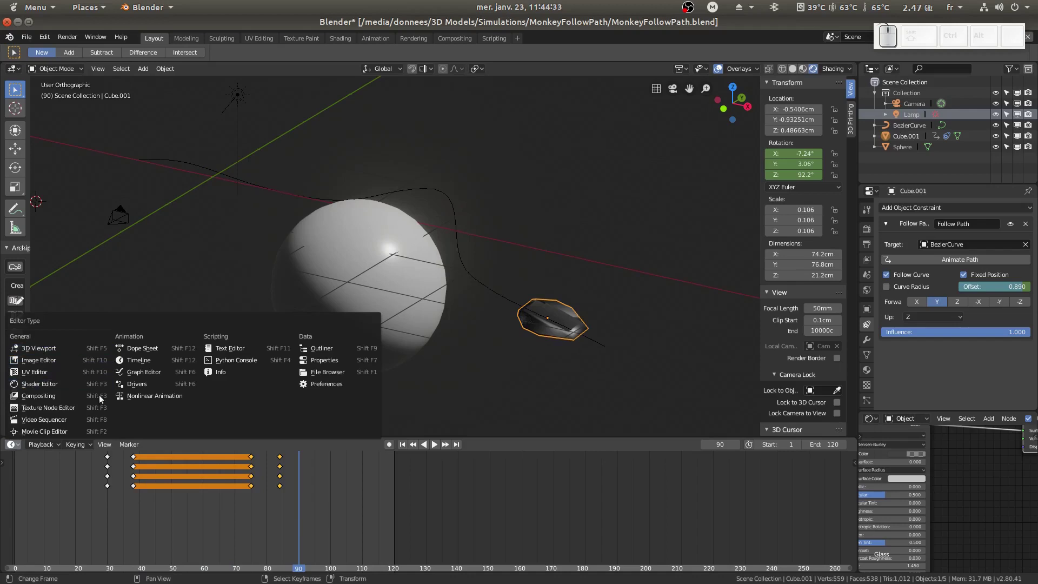
click(154, 346)
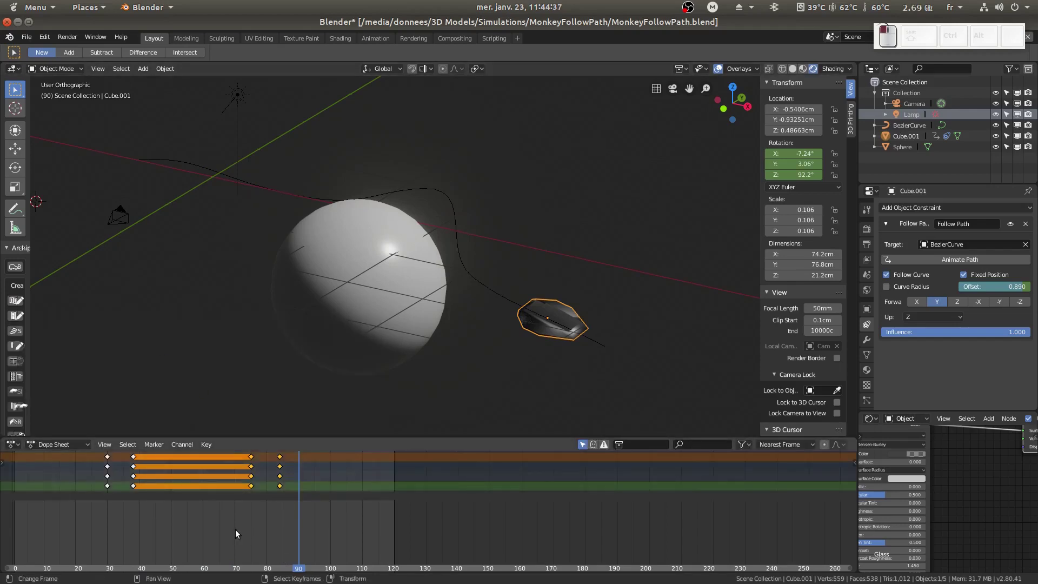
click(106, 514)
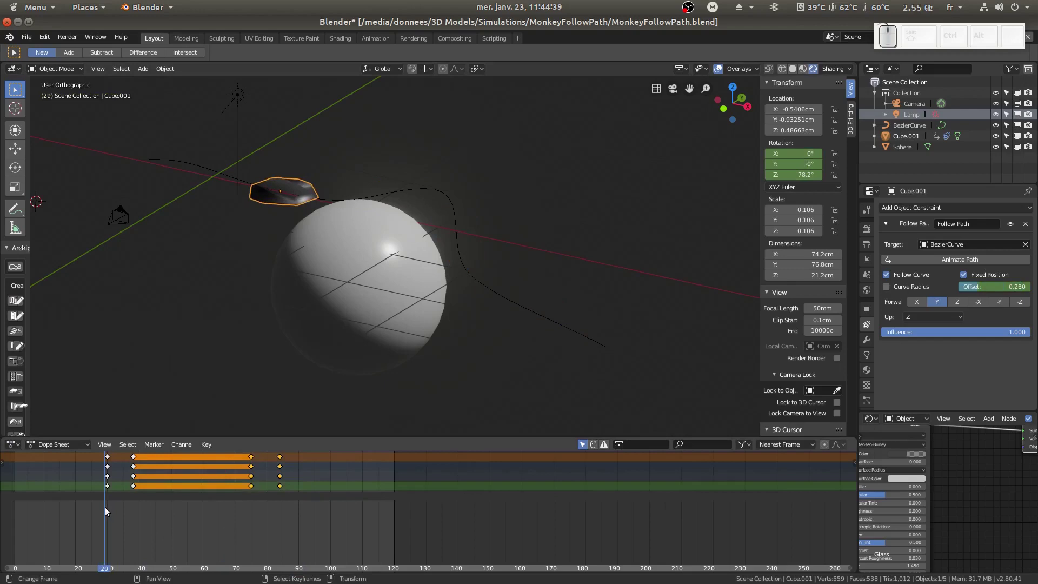
key(shift+Right)
click(105, 444)
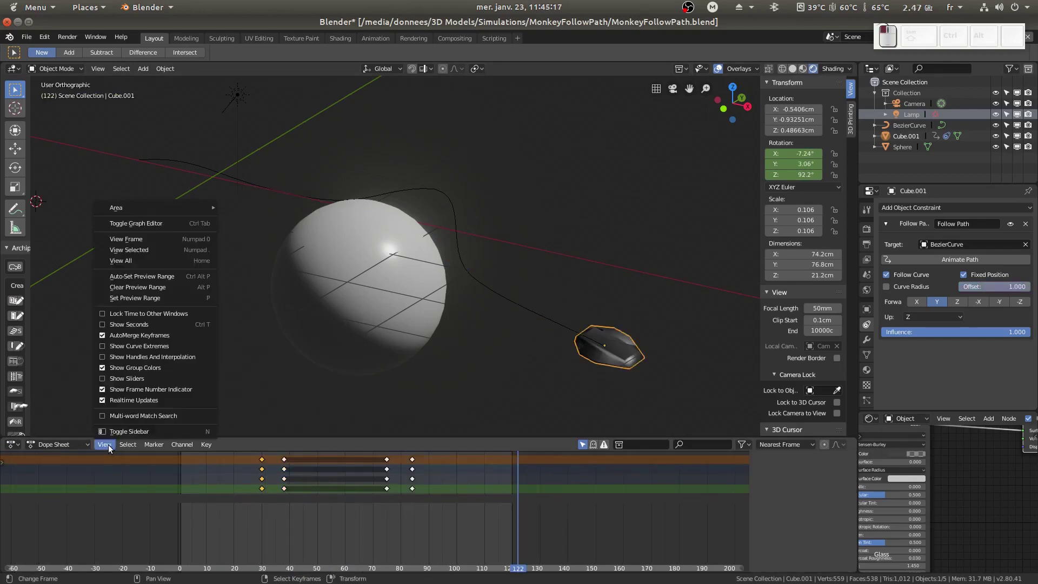
click(183, 225)
Step: Expand the Object Transforms channels, select the Y Euler Rotation curve and scrub to frame 42
click(39, 480)
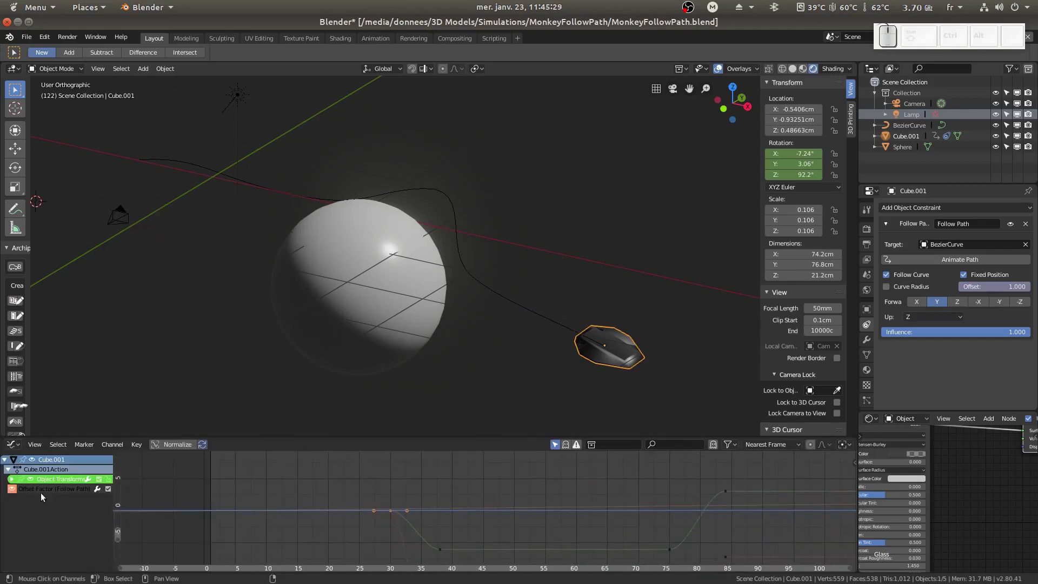
click(9, 479)
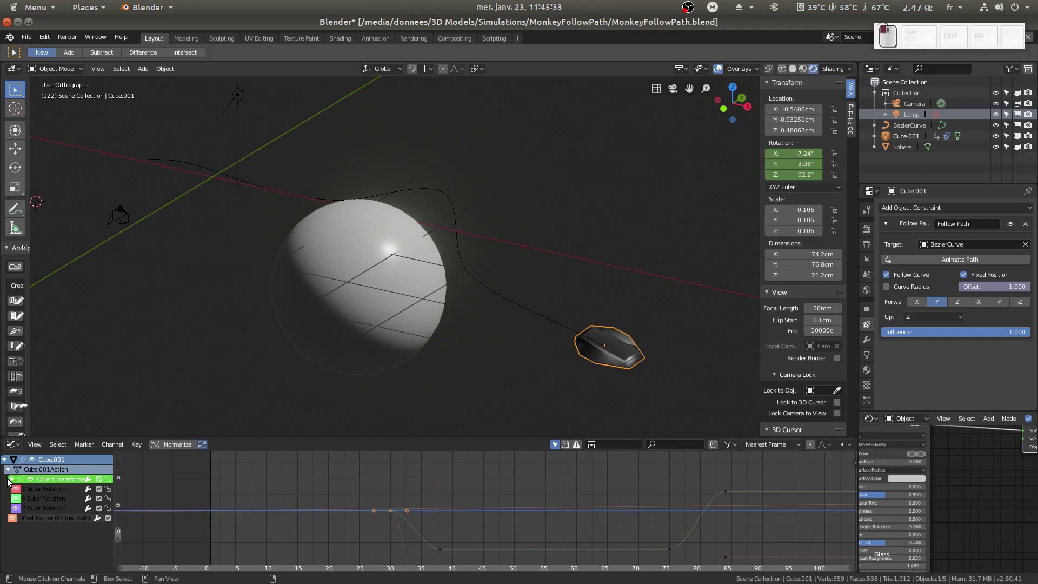
click(54, 488)
click(54, 498)
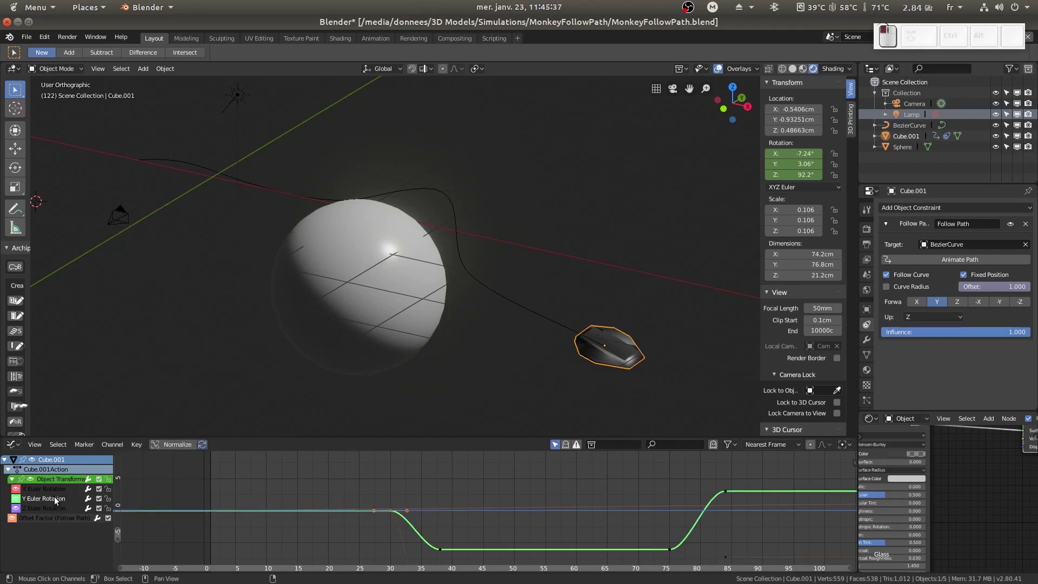
middle_drag(410, 529, 400, 508)
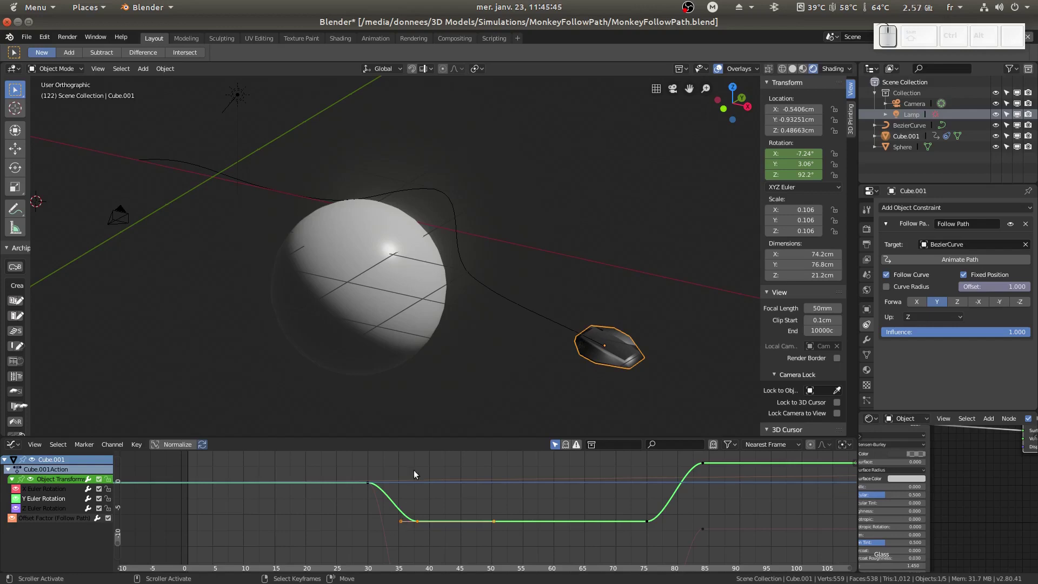
drag(332, 528, 441, 523)
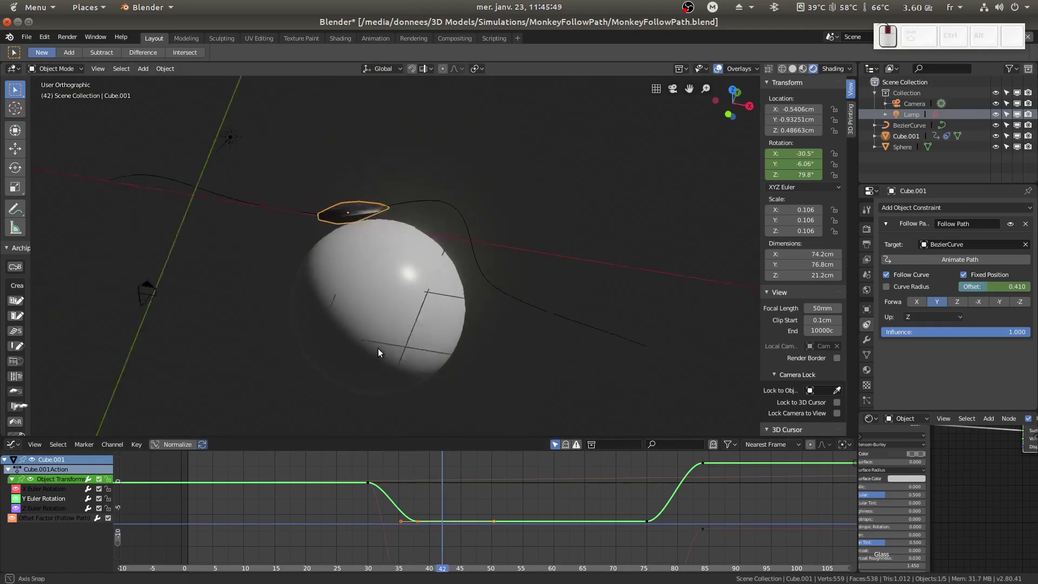